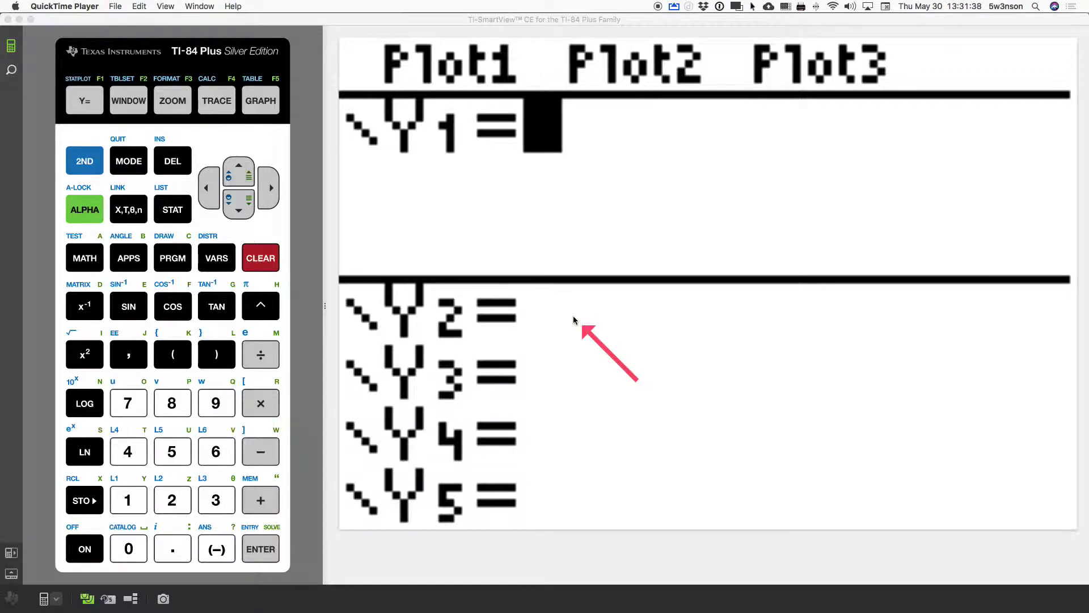
Step: Glance at the mirrored worksheet, then bring the calculator emulator back to the front
{"action": "left_click", "coordinate": [573, 318]}
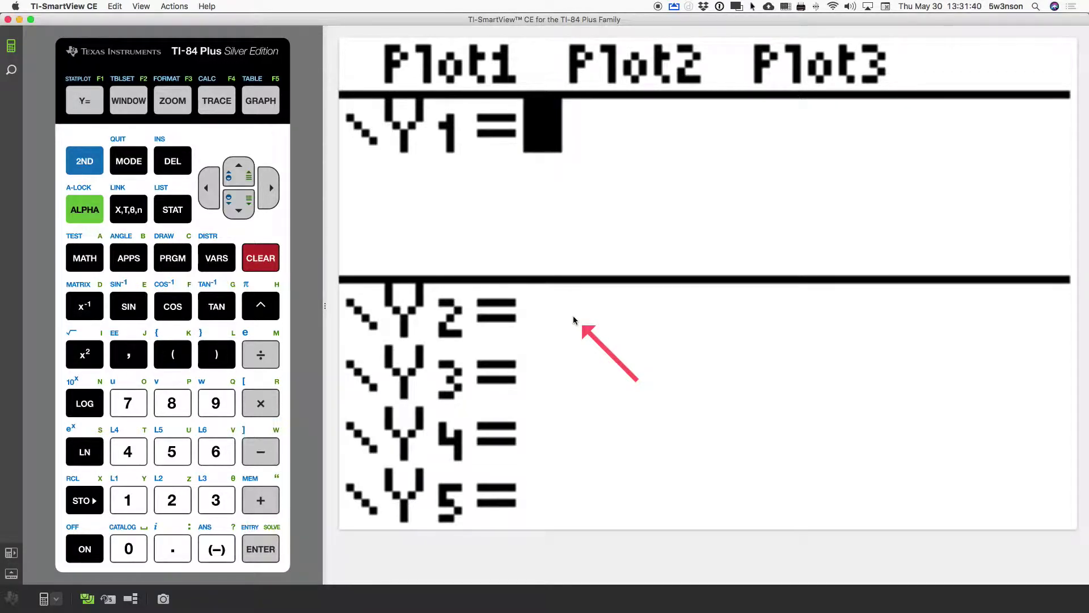
{"action": "key", "text": "super+Tab"}
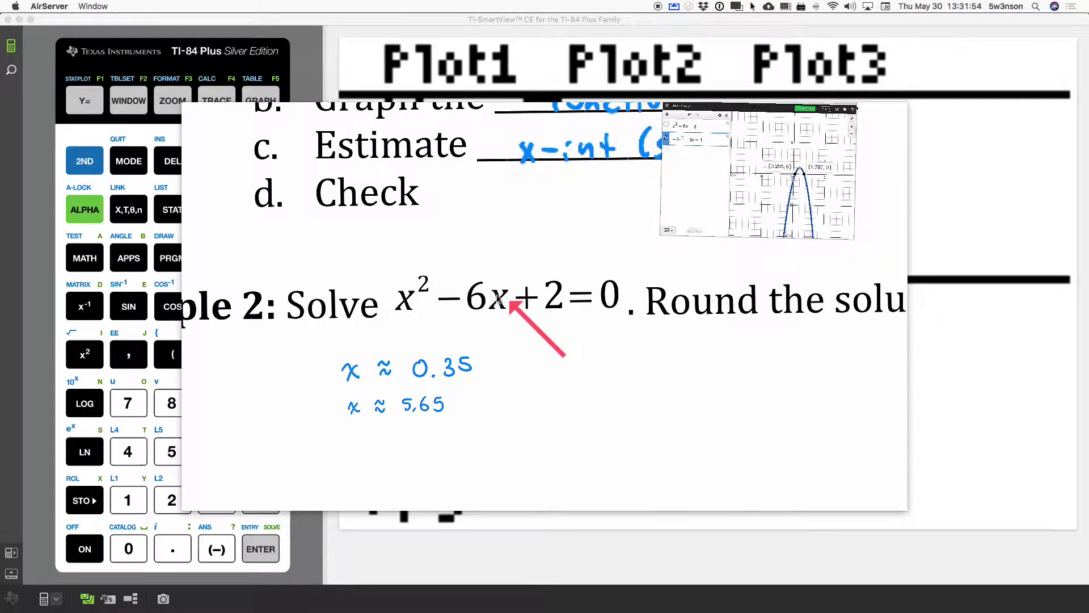
{"action": "left_click", "coordinate": [944, 227]}
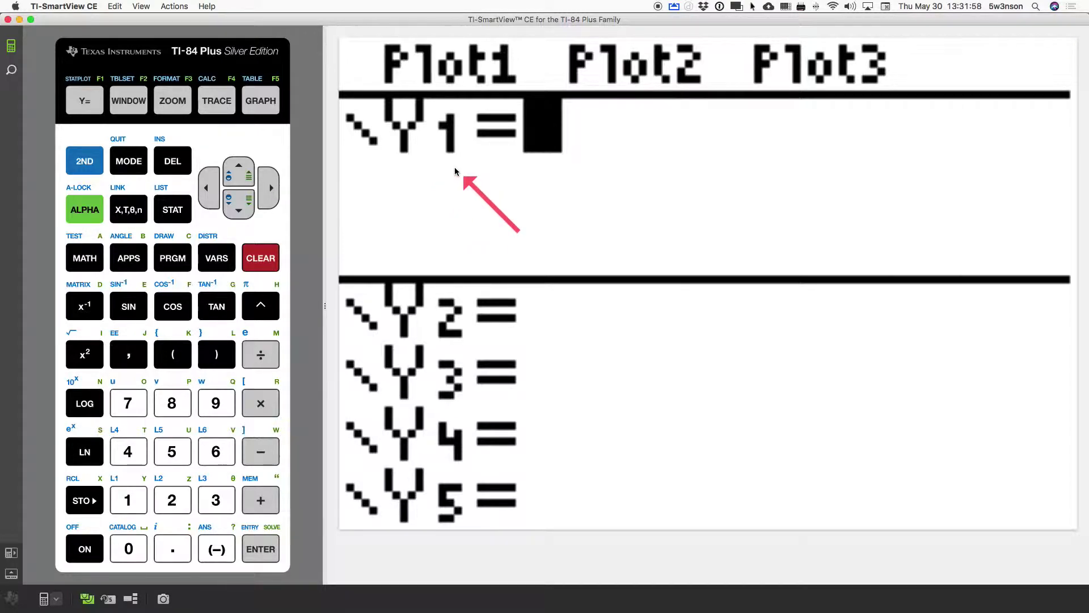
Step: Enter X²−6X+2 as Y1 and graph the parabola
{"action": "key", "text": "x"}
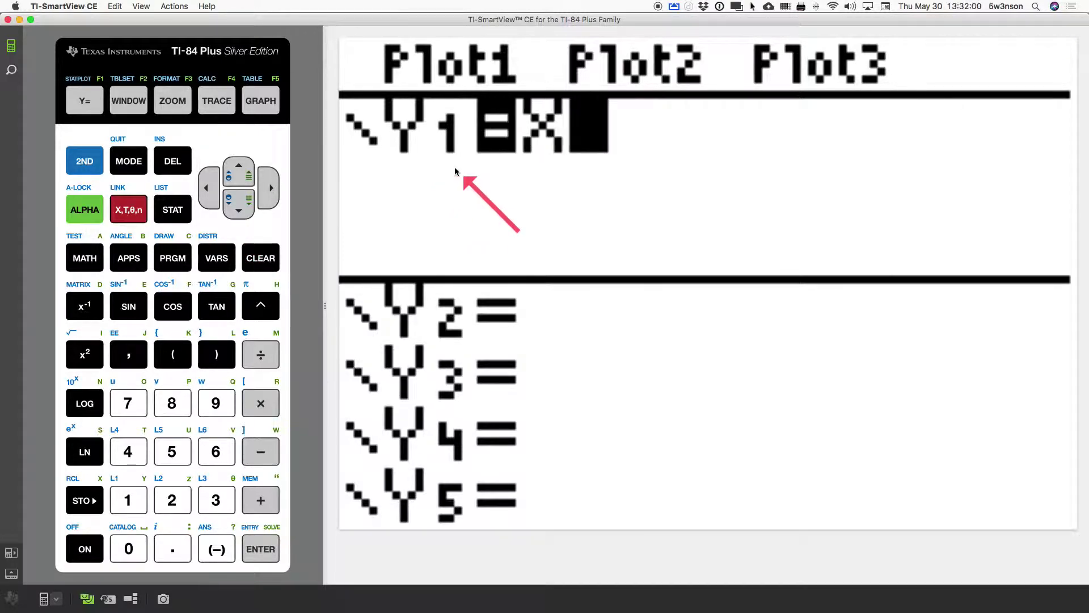
{"action": "left_click", "coordinate": [75, 354]}
{"action": "type", "text": "-6x"}
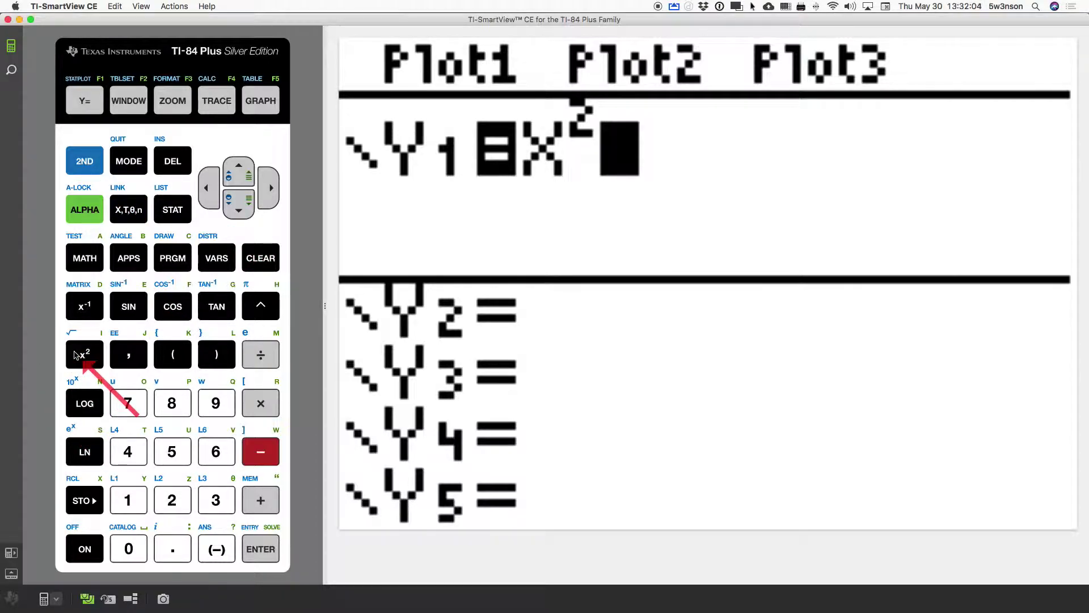
{"action": "type", "text": "+"}
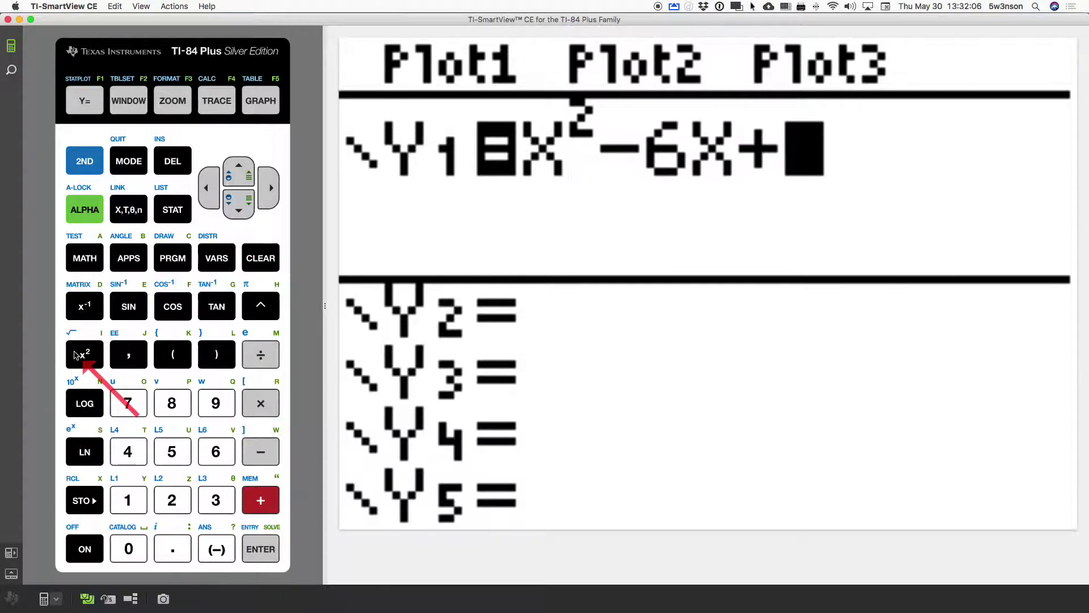
{"action": "type", "text": "2"}
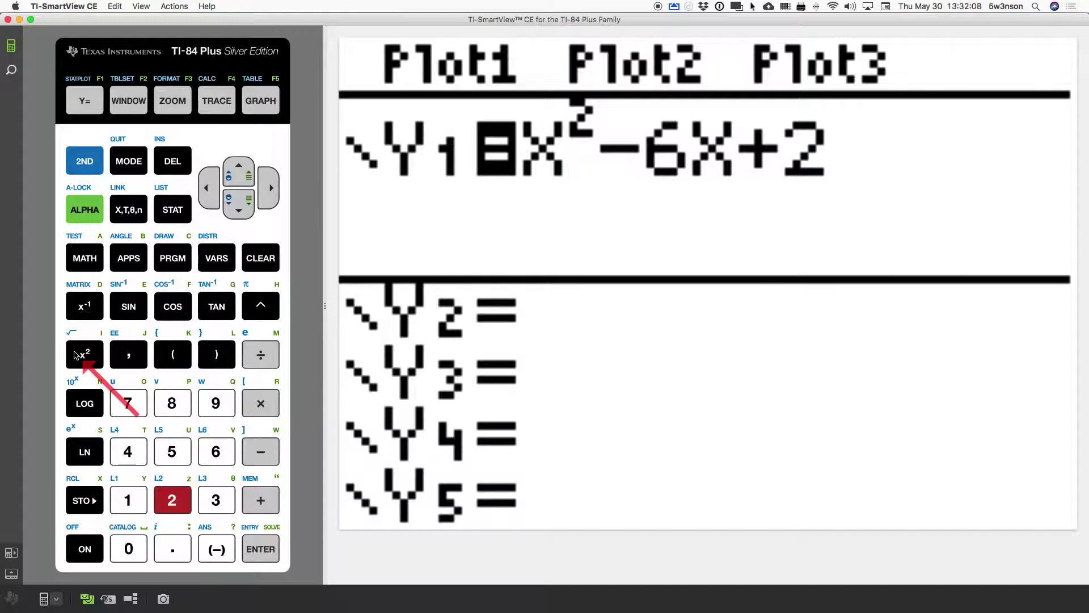
{"action": "left_click", "coordinate": [261, 100]}
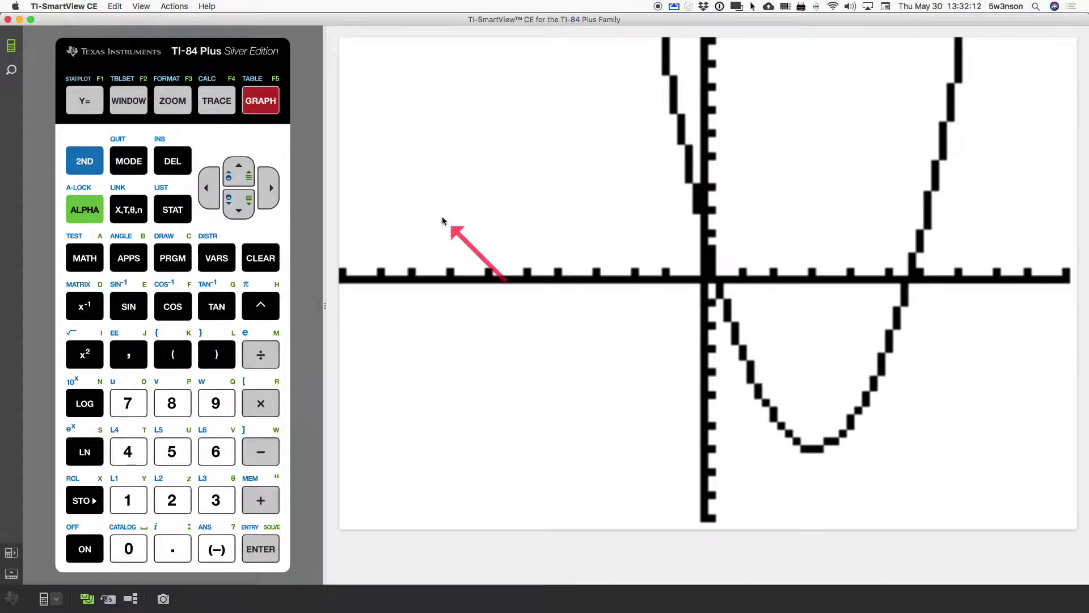
Step: Check the window settings, apply ZStandard for a −10 to 10 view, then show the worksheet
{"action": "left_click", "coordinate": [128, 104]}
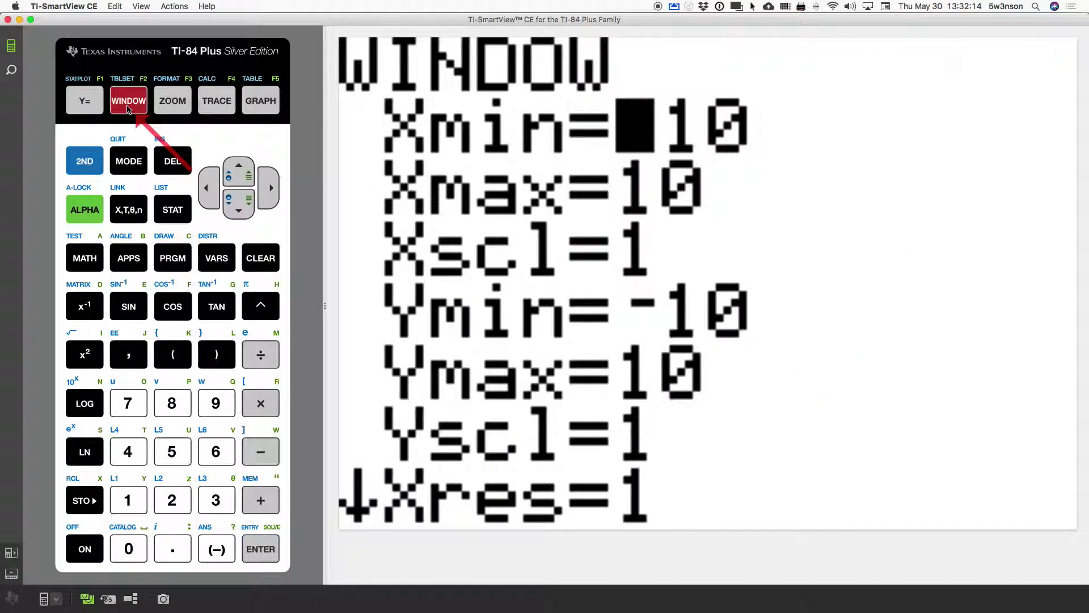
{"action": "left_click", "coordinate": [170, 111]}
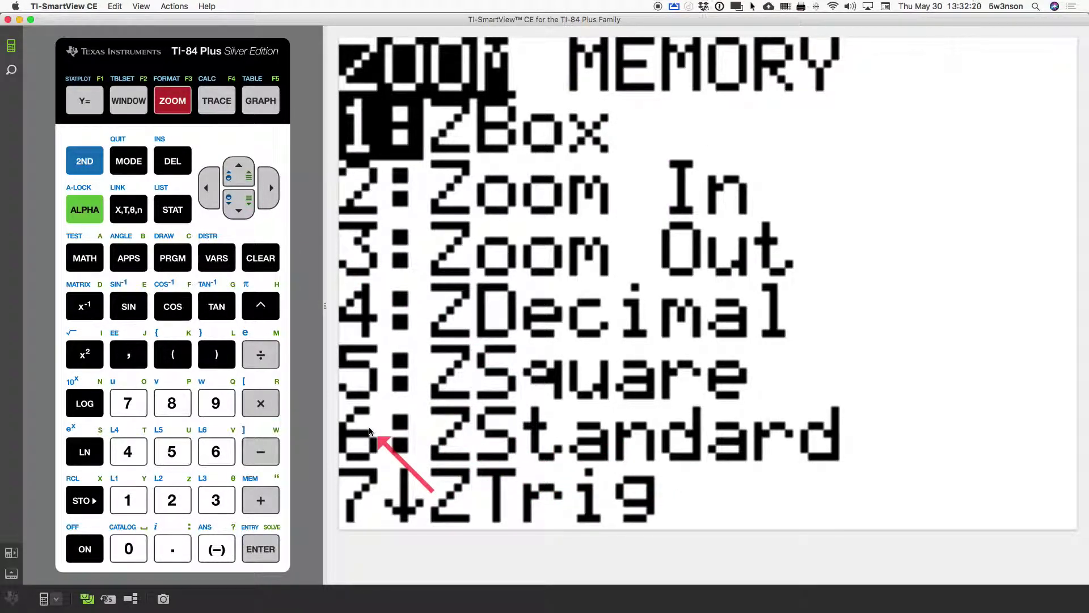
{"action": "left_click", "coordinate": [216, 451]}
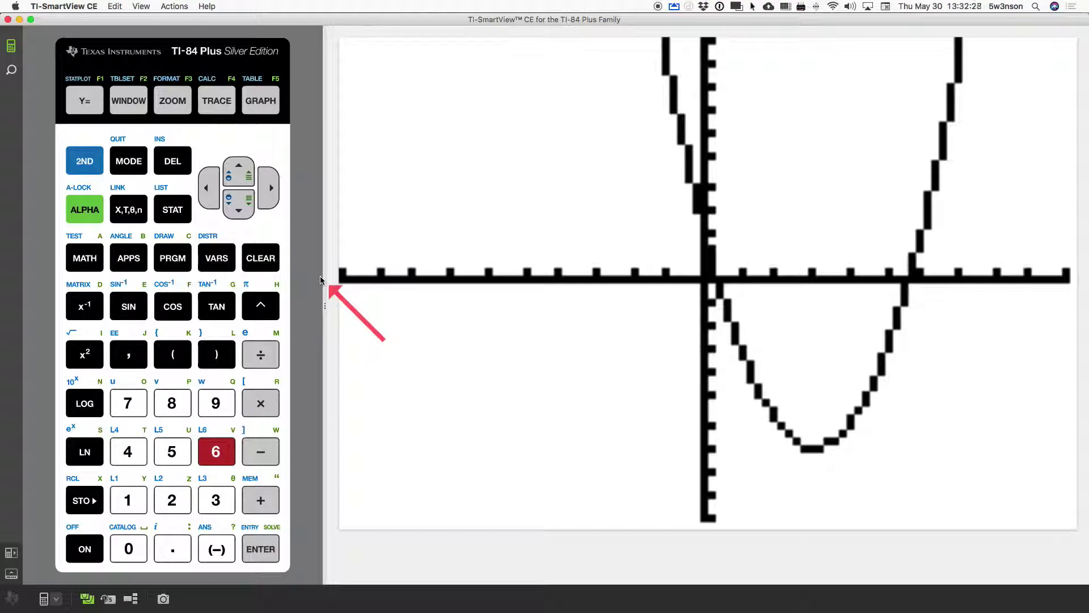
{"action": "key", "text": "super+Tab"}
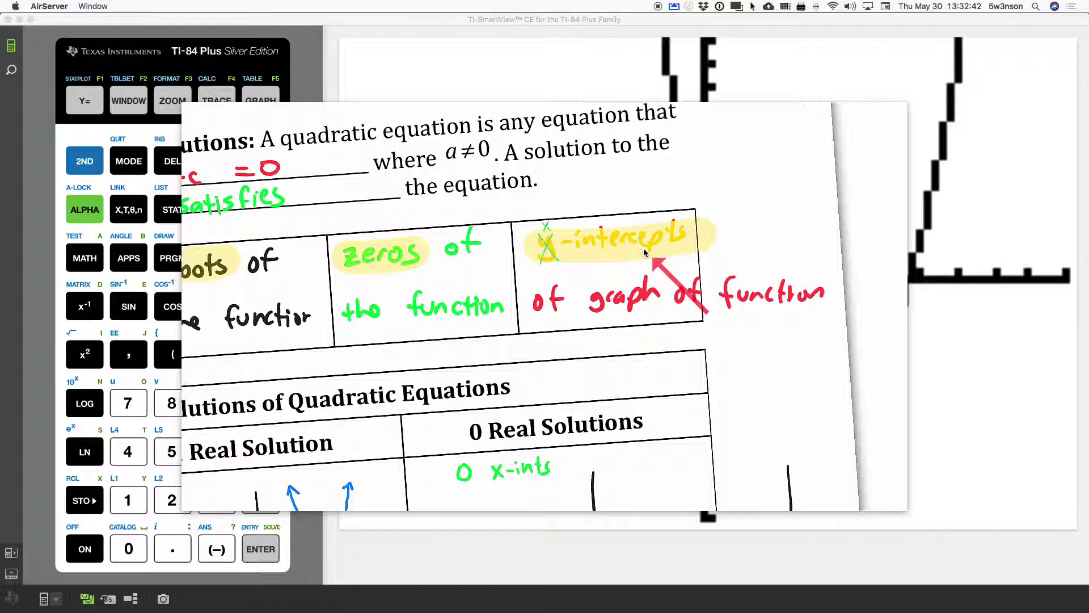
{"action": "left_click", "coordinate": [957, 320]}
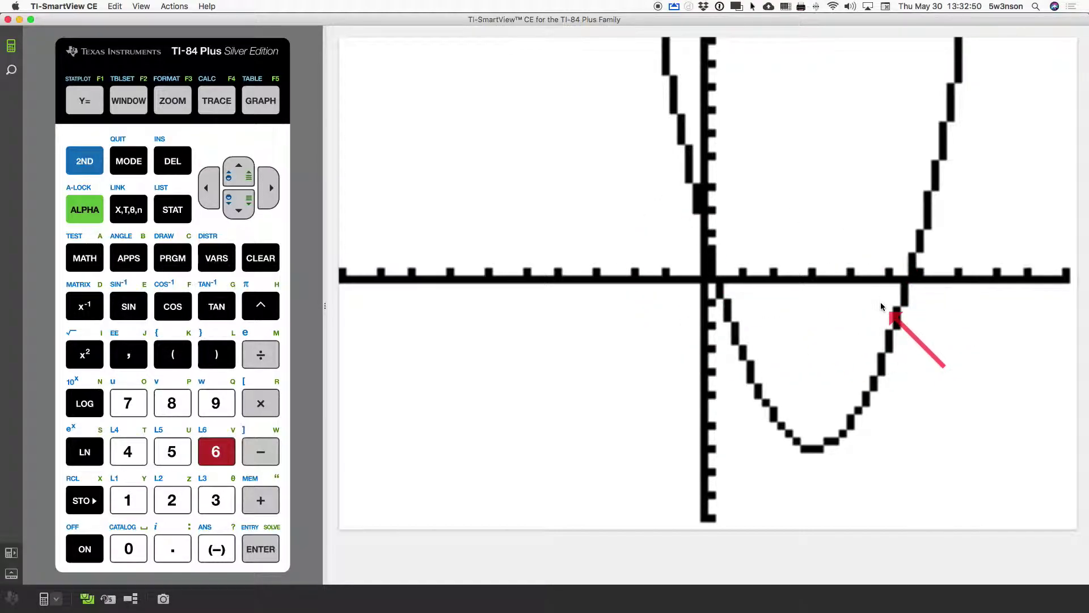
Step: Trace Y1 back and forth across the left x-intercept
{"action": "left_click", "coordinate": [210, 99]}
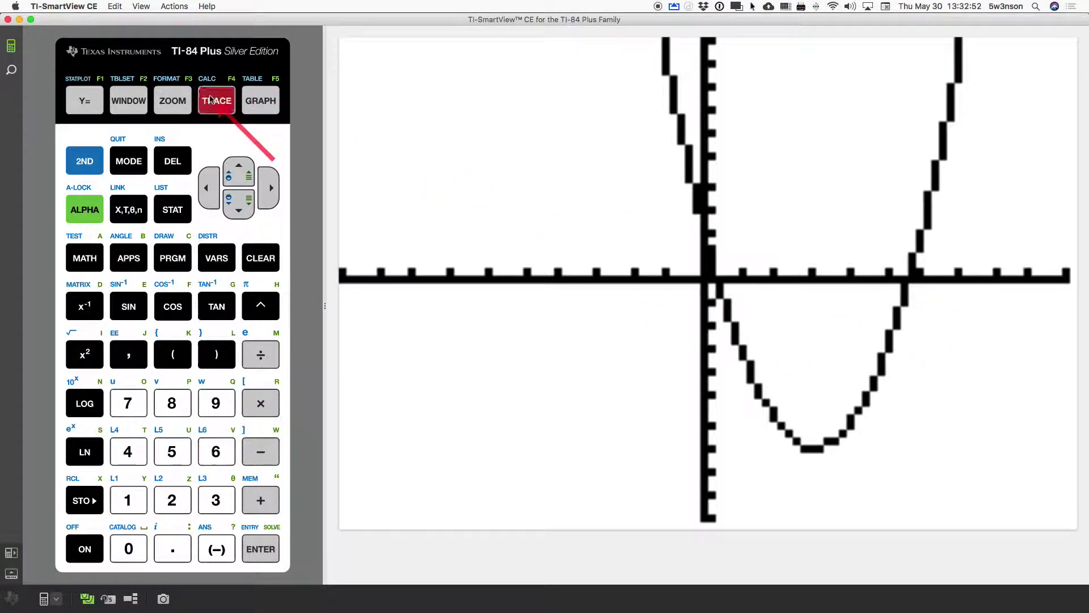
{"action": "key", "text": "Right"}
{"action": "key", "text": "Right"}
{"action": "key", "text": "Left"}
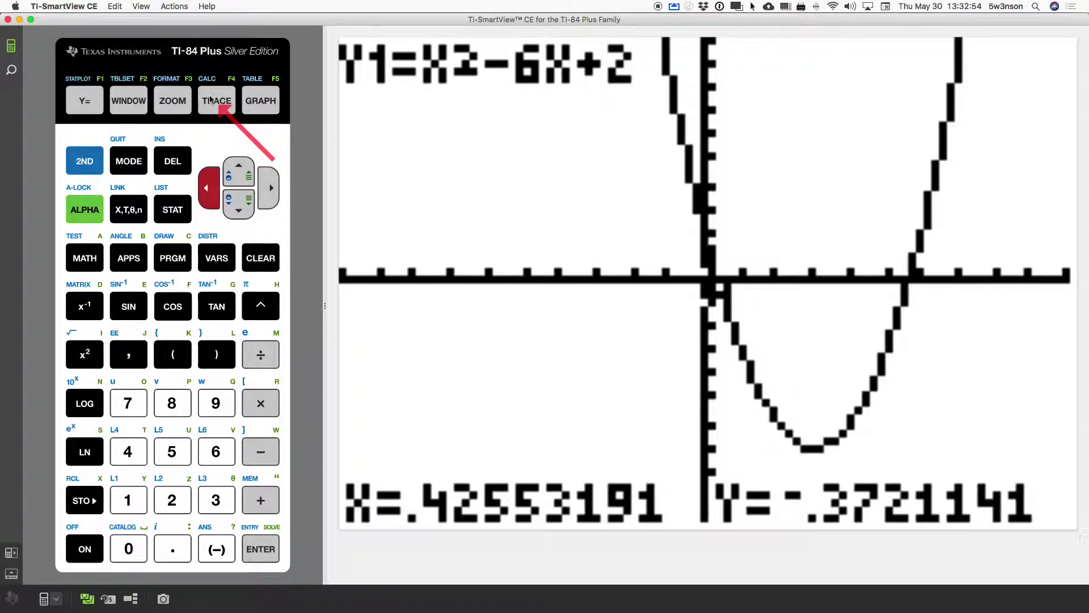
{"action": "key", "text": "Right"}
{"action": "key", "text": "Left"}
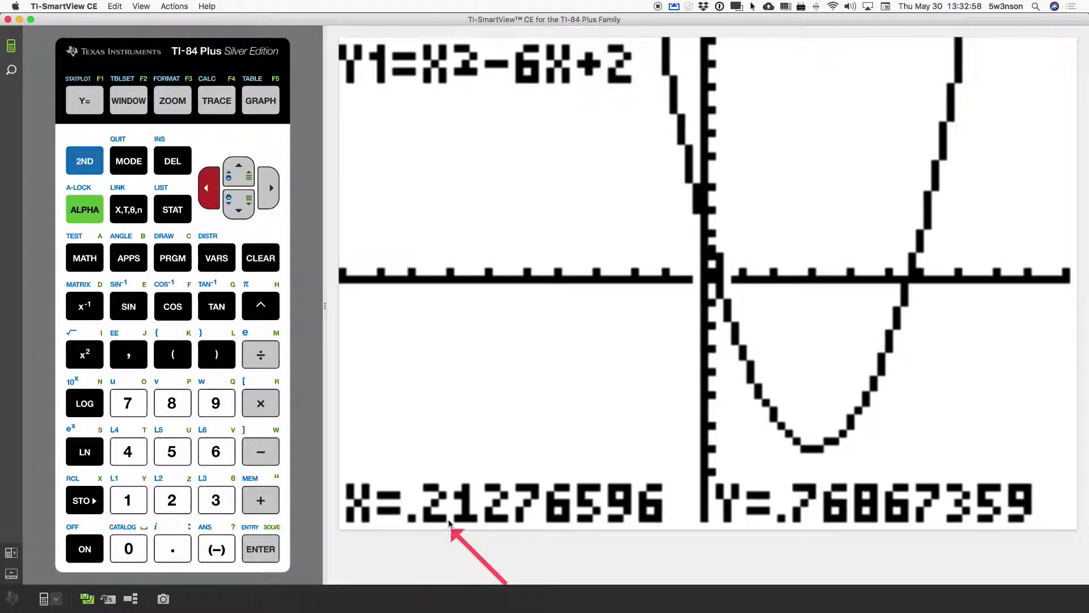
{"action": "key", "text": "Right"}
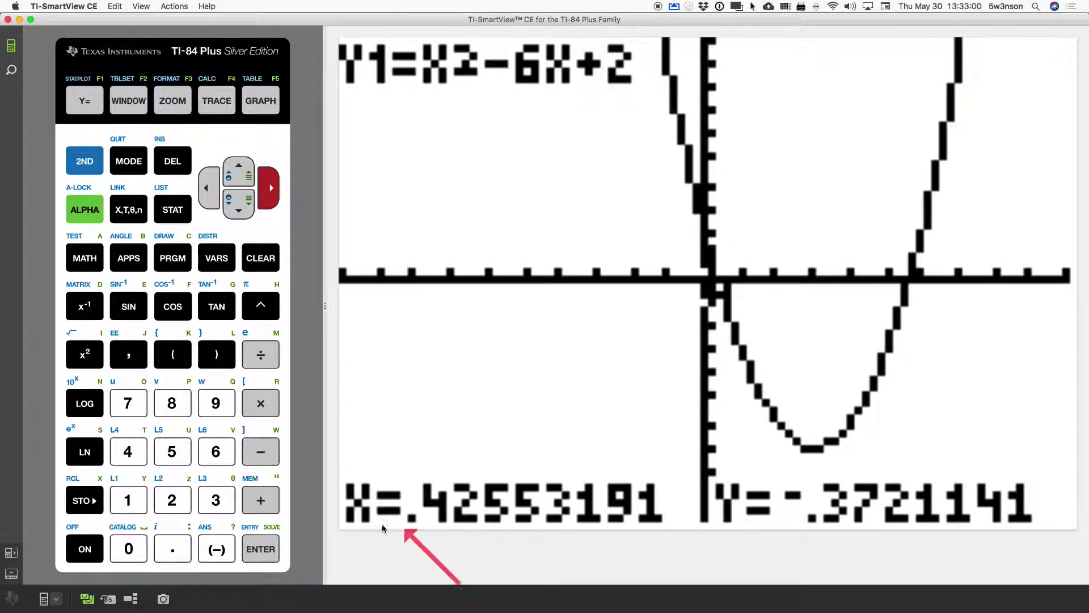
Step: Trace right to the right x-intercept, stopping at X=5.5319149, Y=−.589407
{"action": "key", "text": "Right"}
{"action": "key", "text": "Right"}
{"action": "key", "text": "Right"}
{"action": "key", "text": "Right"}
{"action": "key", "text": "Right"}
{"action": "key", "text": "Right"}
{"action": "key", "text": "Right"}
{"action": "key", "text": "Right"}
{"action": "key", "text": "Right"}
{"action": "key", "text": "Right"}
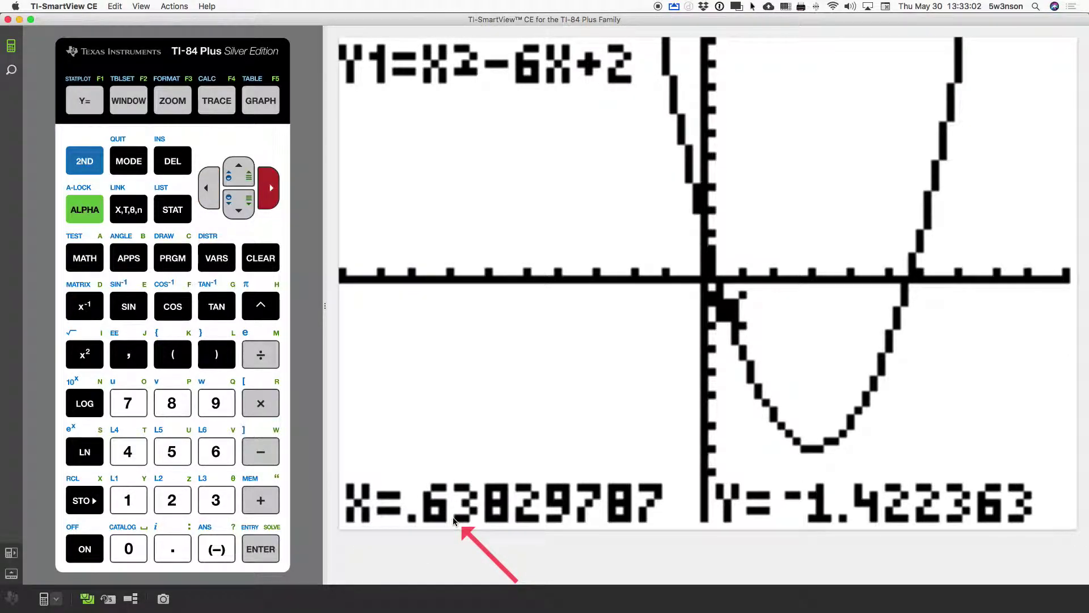
{"action": "key", "text": "Right"}
{"action": "key", "text": "Right"}
{"action": "key", "text": "Right"}
{"action": "key", "text": "Right"}
{"action": "key", "text": "Right"}
{"action": "key", "text": "Right"}
{"action": "key", "text": "Right"}
{"action": "key", "text": "Right"}
{"action": "key", "text": "Right"}
{"action": "key", "text": "Right"}
{"action": "key", "text": "Right"}
{"action": "key", "text": "Right"}
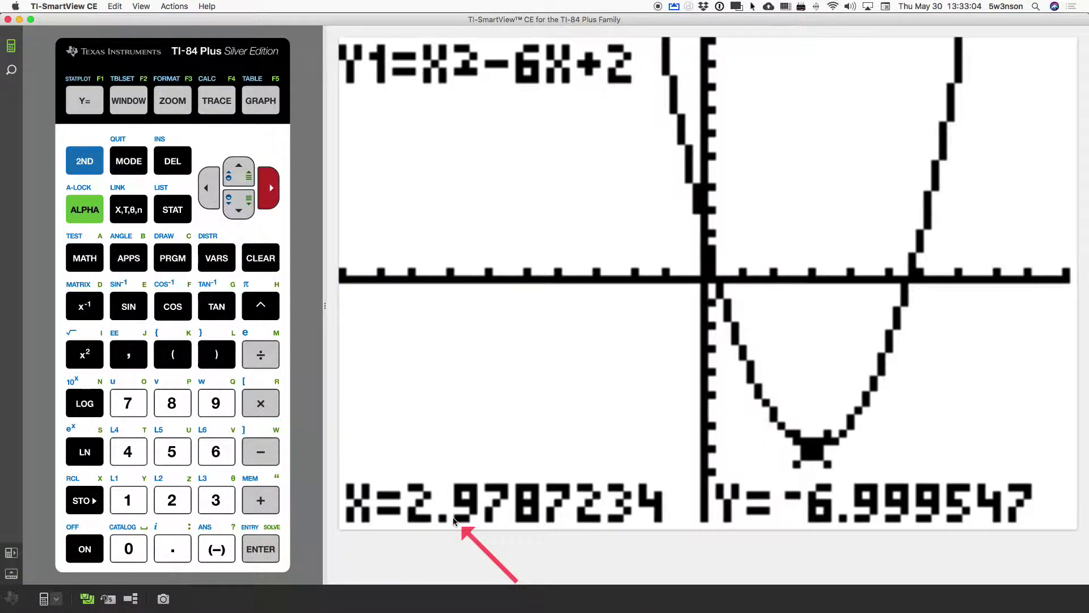
{"action": "key", "text": "Right"}
{"action": "key", "text": "Right"}
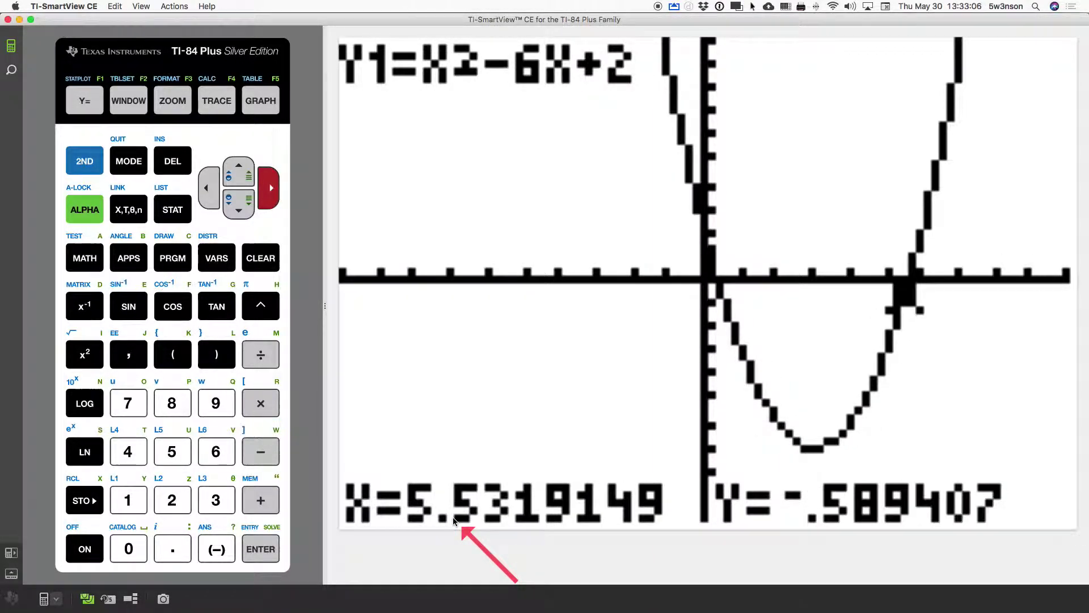
{"action": "key", "text": "Right"}
{"action": "key", "text": "Left"}
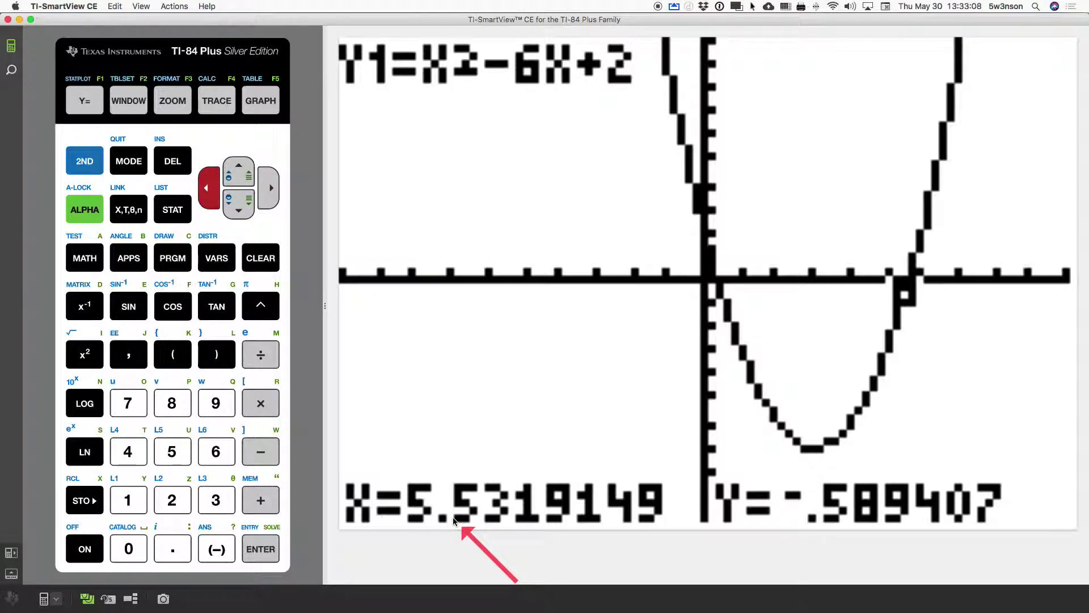
{"action": "key", "text": "Right"}
{"action": "key", "text": "Left"}
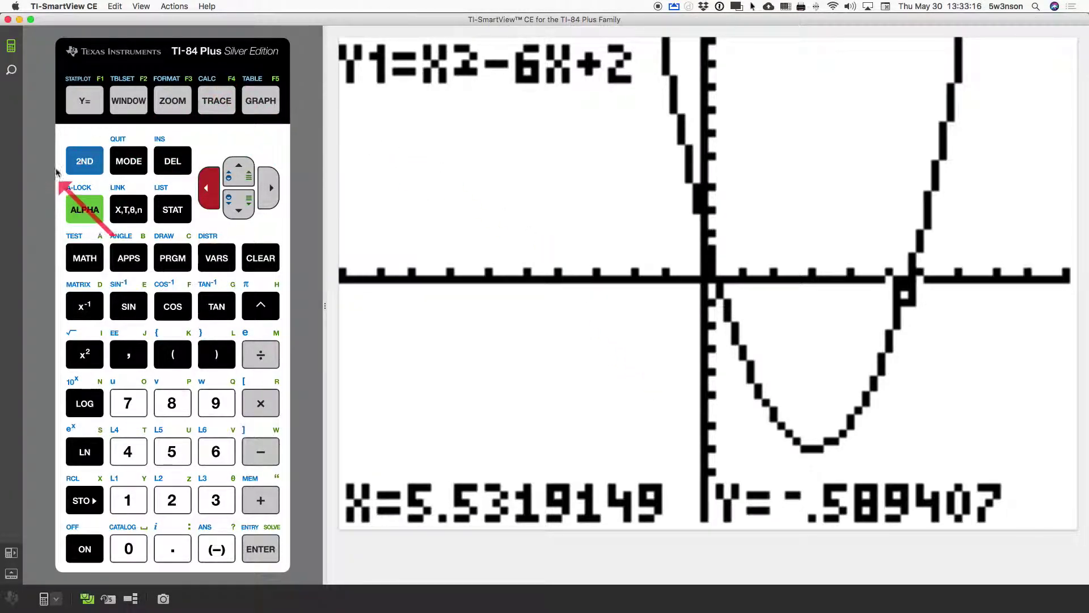
Step: Choose CALC 2:zero on the graph to reach the Left Bound? prompt
{"action": "left_click", "coordinate": [88, 161]}
{"action": "left_click", "coordinate": [209, 100]}
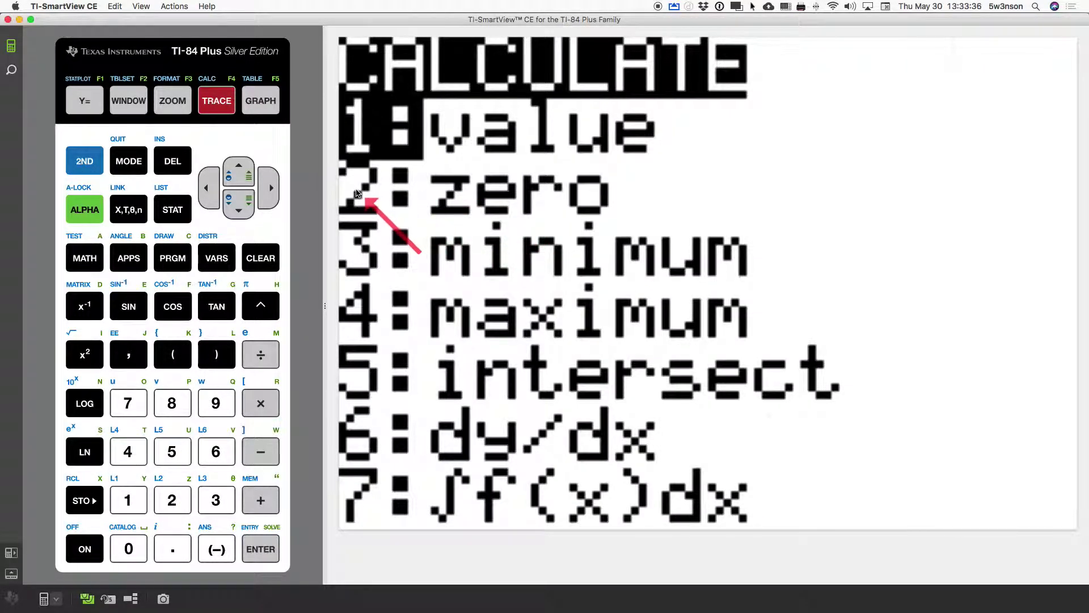
{"action": "key", "text": "2"}
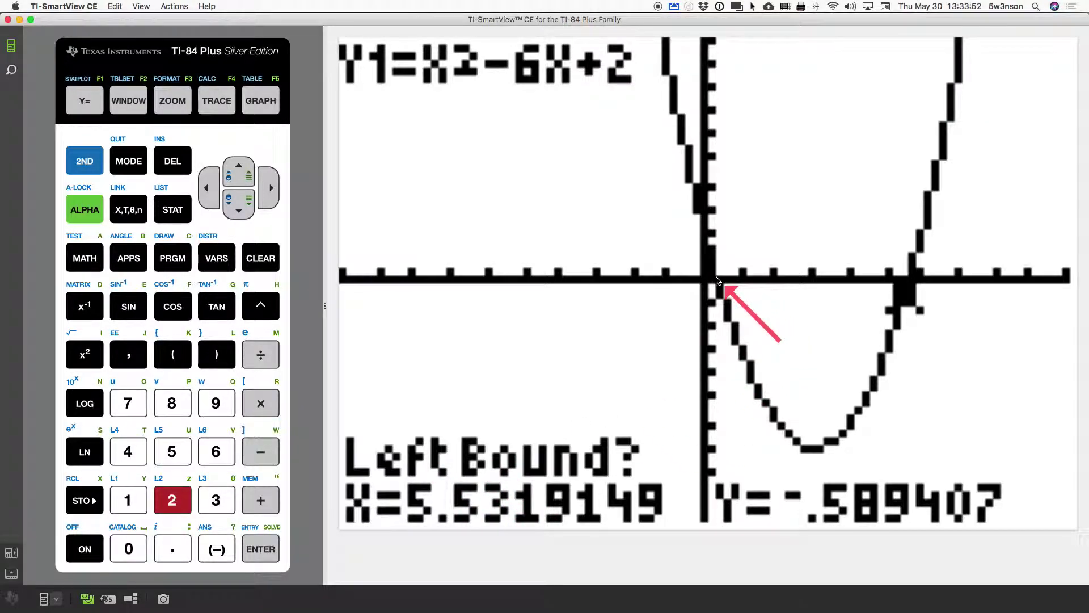
{"action": "key", "text": "Left"}
{"action": "key", "text": "Left"}
{"action": "key", "text": "Left"}
{"action": "key", "text": "Left"}
{"action": "key", "text": "Left"}
{"action": "key", "text": "Left"}
{"action": "key", "text": "Left"}
{"action": "key", "text": "Left"}
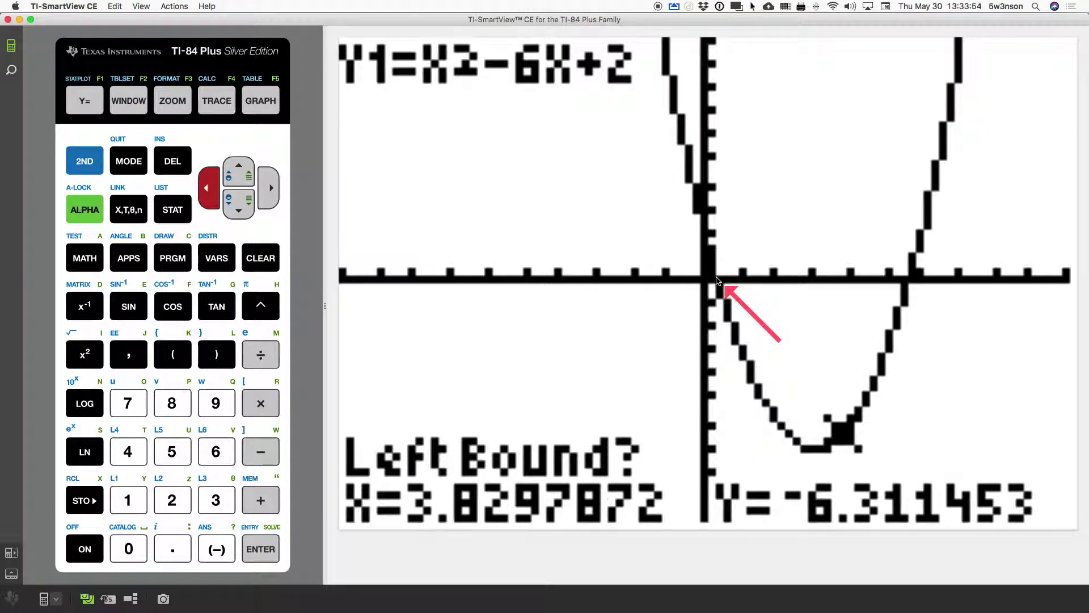
Step: Set the left bound at X=0 and the right bound at X≈0.851 around the first zero
{"action": "key", "text": "Left"}
{"action": "key", "text": "Left"}
{"action": "key", "text": "Left"}
{"action": "key", "text": "Right"}
{"action": "key", "text": "Left"}
{"action": "key", "text": "Right"}
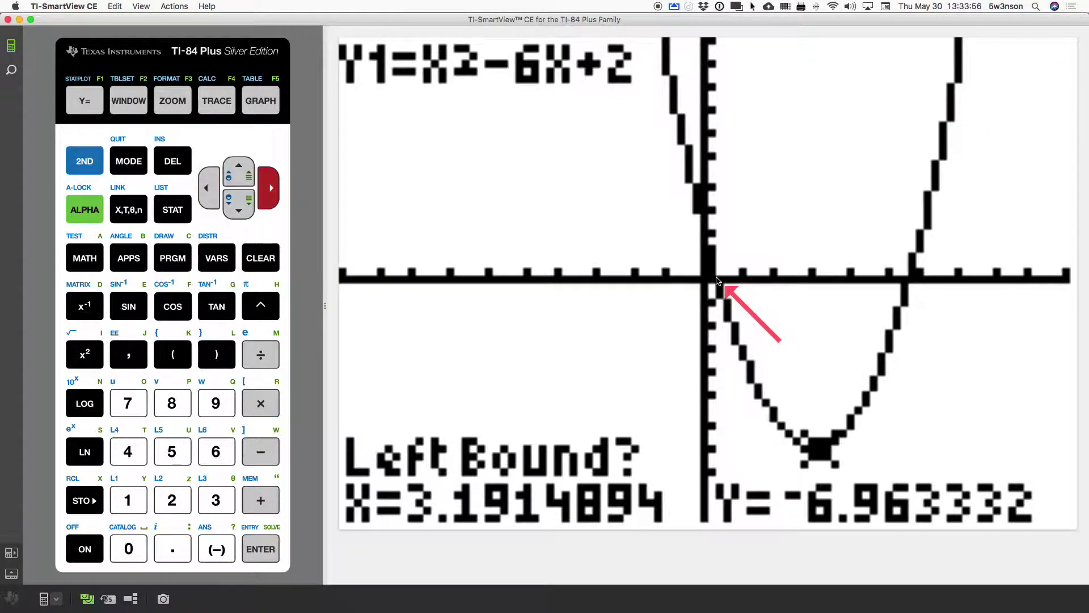
{"action": "key", "text": "Left"}
{"action": "key", "text": "Left"}
{"action": "key", "text": "Left"}
{"action": "key", "text": "Left"}
{"action": "key", "text": "Left"}
{"action": "key", "text": "Left"}
{"action": "key", "text": "Left"}
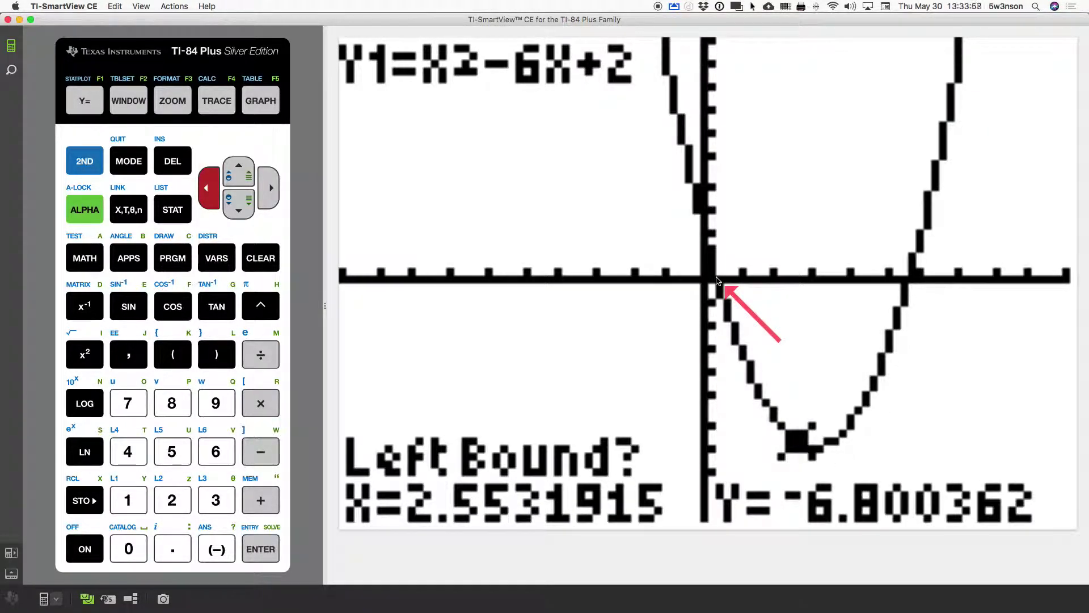
{"action": "key", "text": "Left"}
{"action": "key", "text": "Left"}
{"action": "key", "text": "Left"}
{"action": "key", "text": "Left"}
{"action": "key", "text": "Left"}
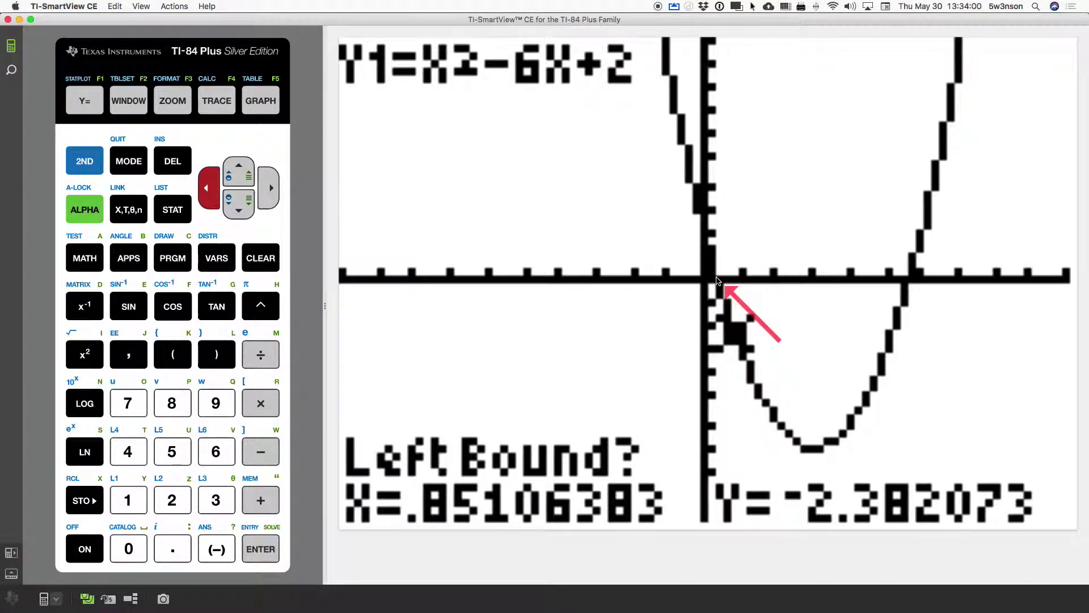
{"action": "key", "text": "Left"}
{"action": "key", "text": "Left"}
{"action": "key", "text": "Left"}
{"action": "key", "text": "Left"}
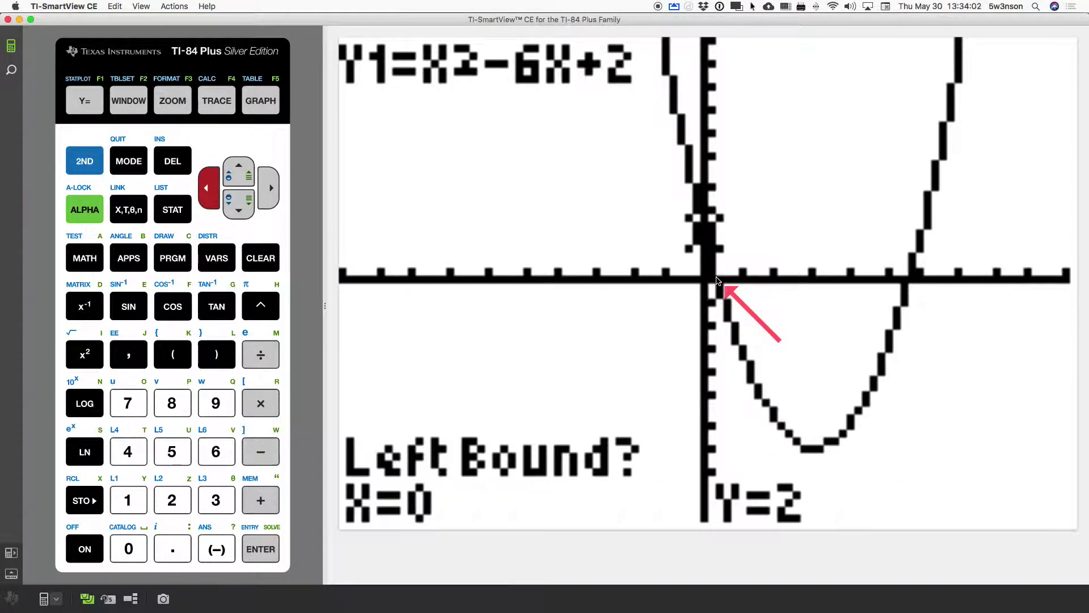
{"action": "key", "text": "Return"}
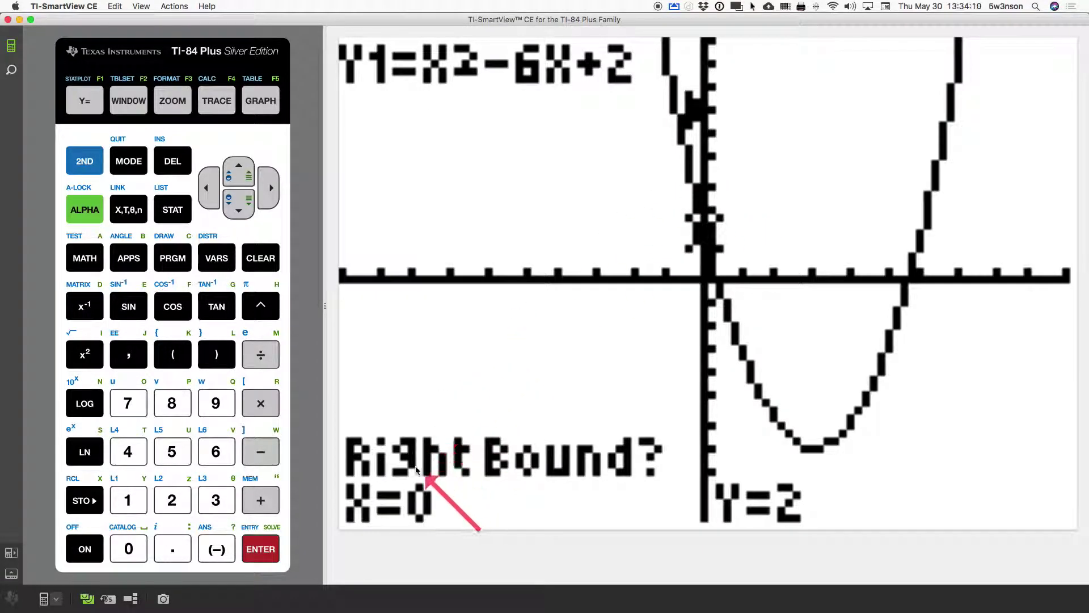
{"action": "key", "text": "Right"}
{"action": "key", "text": "Right"}
{"action": "key", "text": "Right"}
{"action": "key", "text": "Right"}
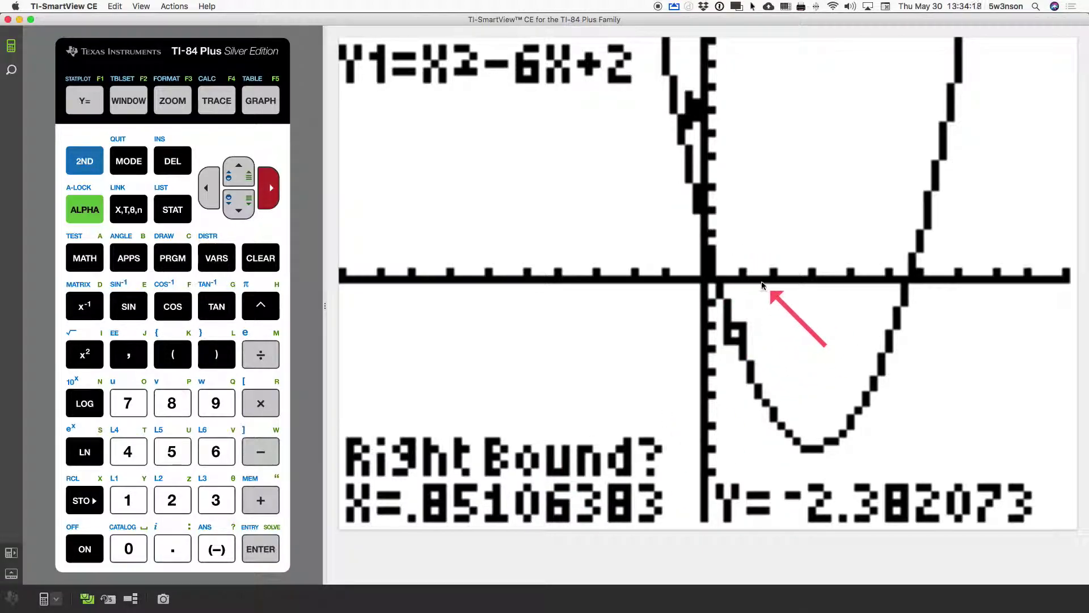
{"action": "key", "text": "Return"}
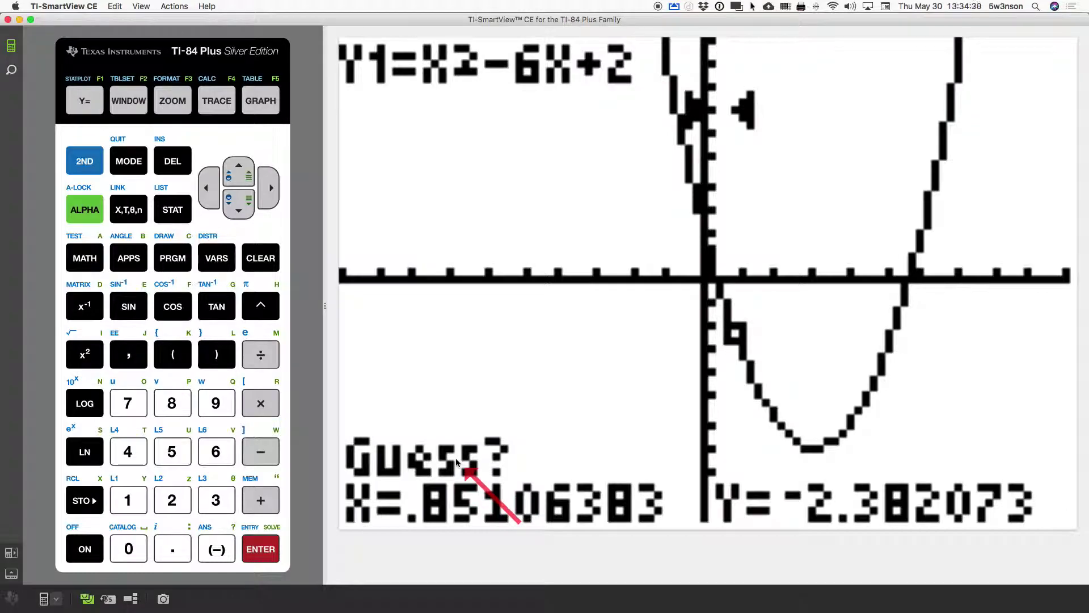
Step: Accept the guess to compute the first zero at X=.35424869, Y=0
{"action": "key", "text": "Return"}
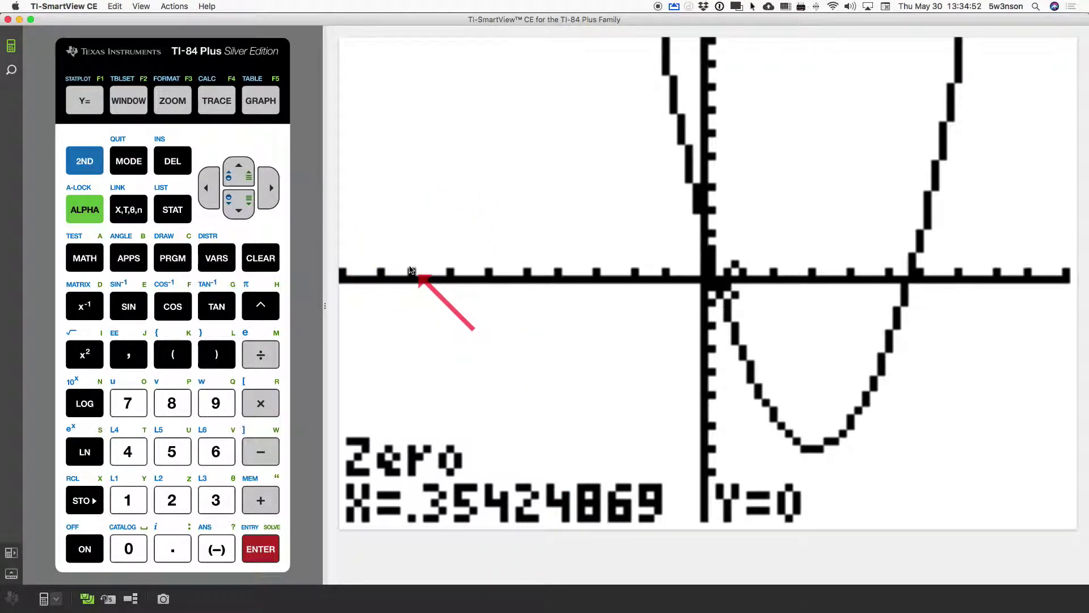
{"action": "left_click", "coordinate": [84, 162]}
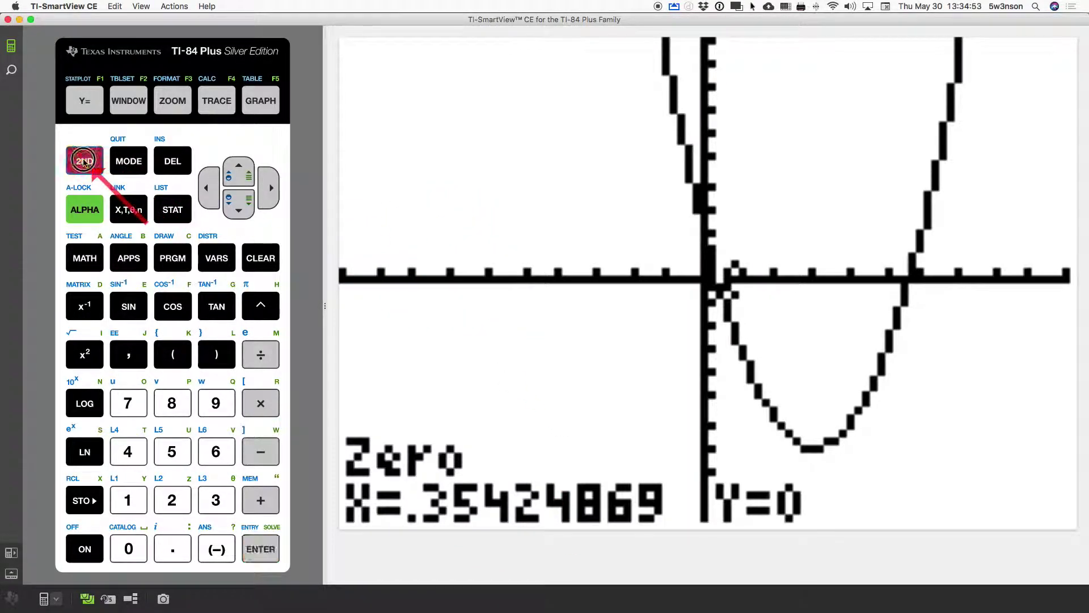
Step: Quit to the home screen, confirm Y1 is X²−6X+2 in the Y= editor, and clear the screen
{"action": "left_click", "coordinate": [121, 163]}
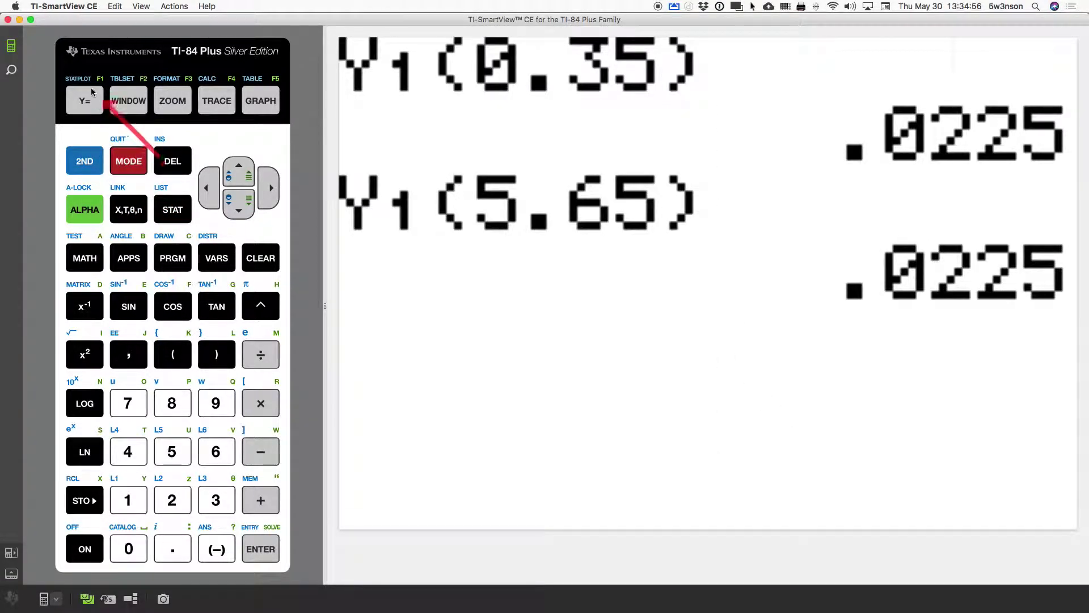
{"action": "left_click", "coordinate": [92, 92]}
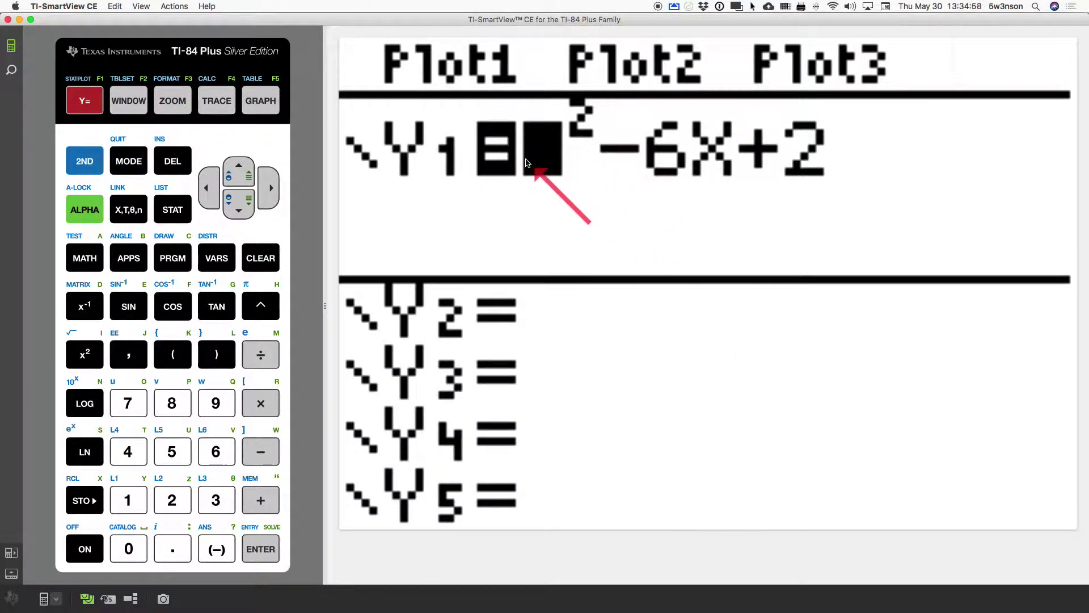
{"action": "left_click", "coordinate": [88, 164]}
{"action": "left_click", "coordinate": [132, 167]}
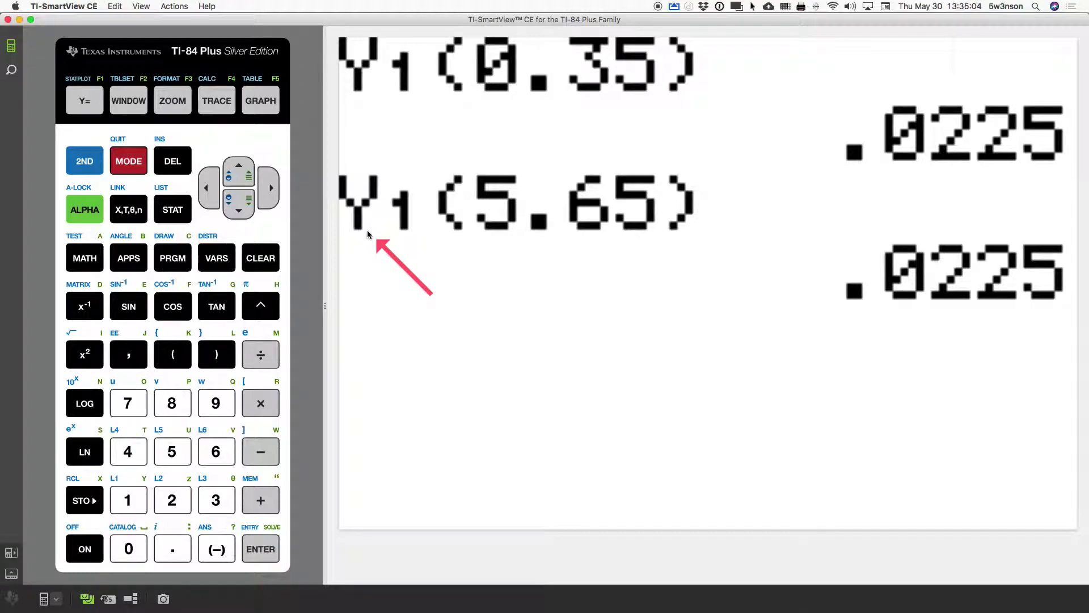
{"action": "key", "text": "Escape"}
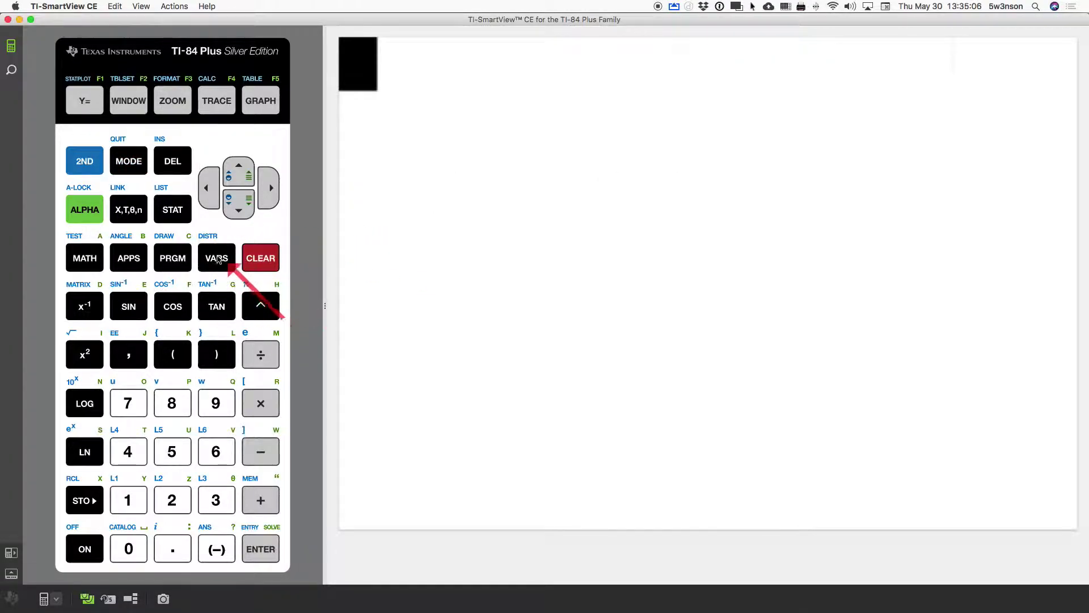
Step: Paste Y1 from VARS > Y-VARS > Function onto the home screen, then clear it
{"action": "left_click", "coordinate": [218, 257]}
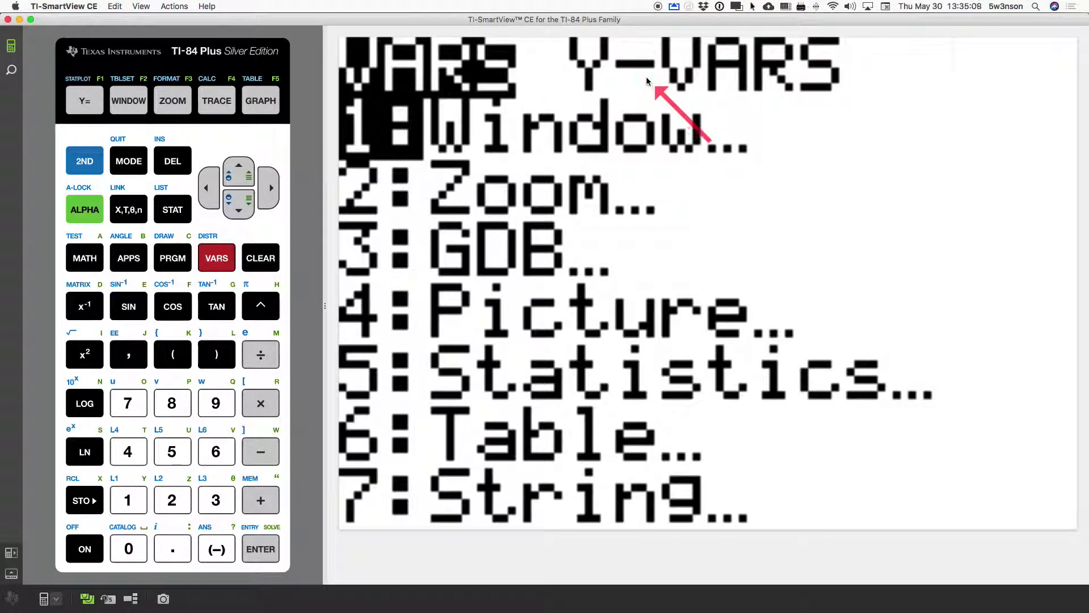
{"action": "key", "text": "Right"}
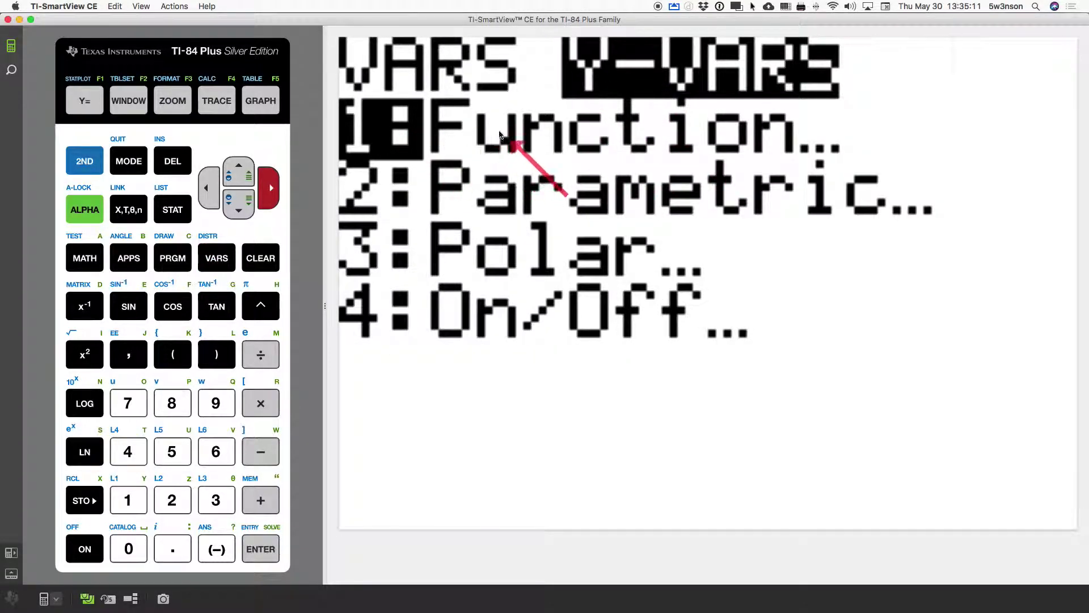
{"action": "key", "text": "Return"}
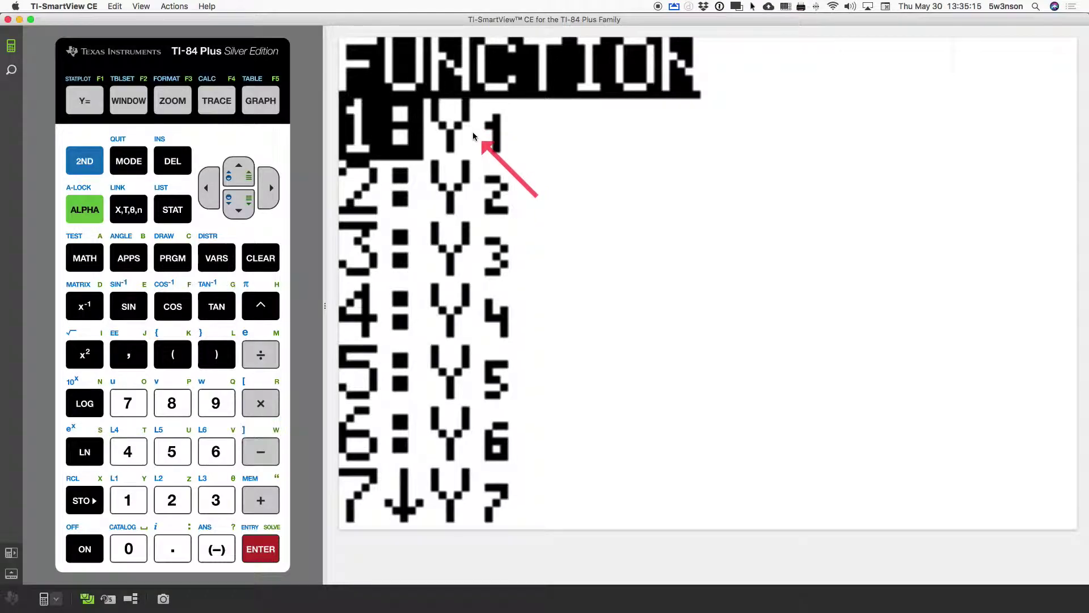
{"action": "key", "text": "Return"}
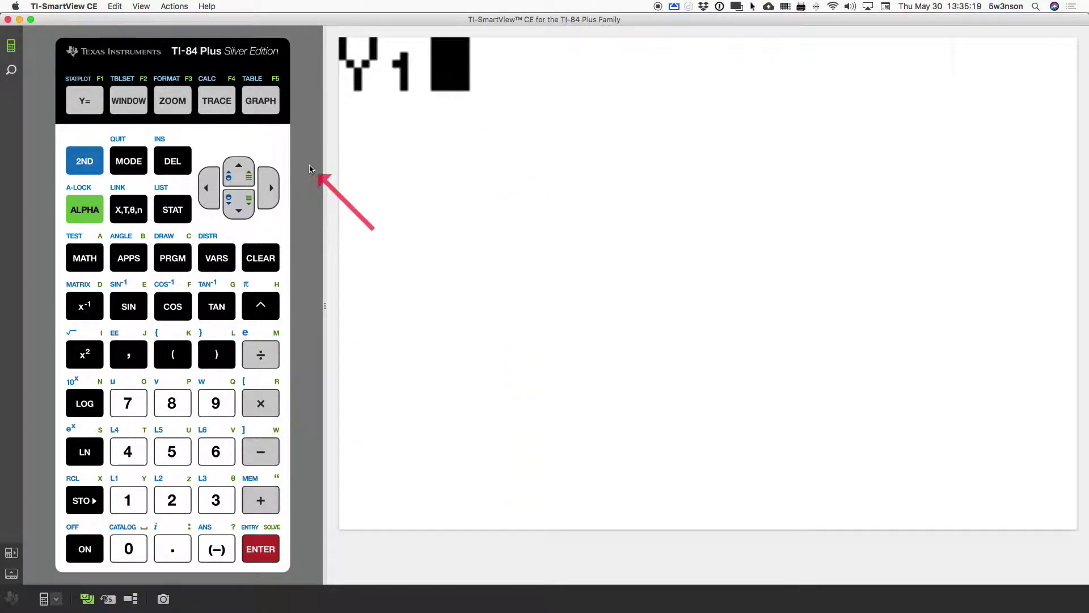
{"action": "key", "text": "Escape"}
Step: Evaluate Y1(0.354) on the home screen, getting .001316
{"action": "left_click", "coordinate": [216, 256]}
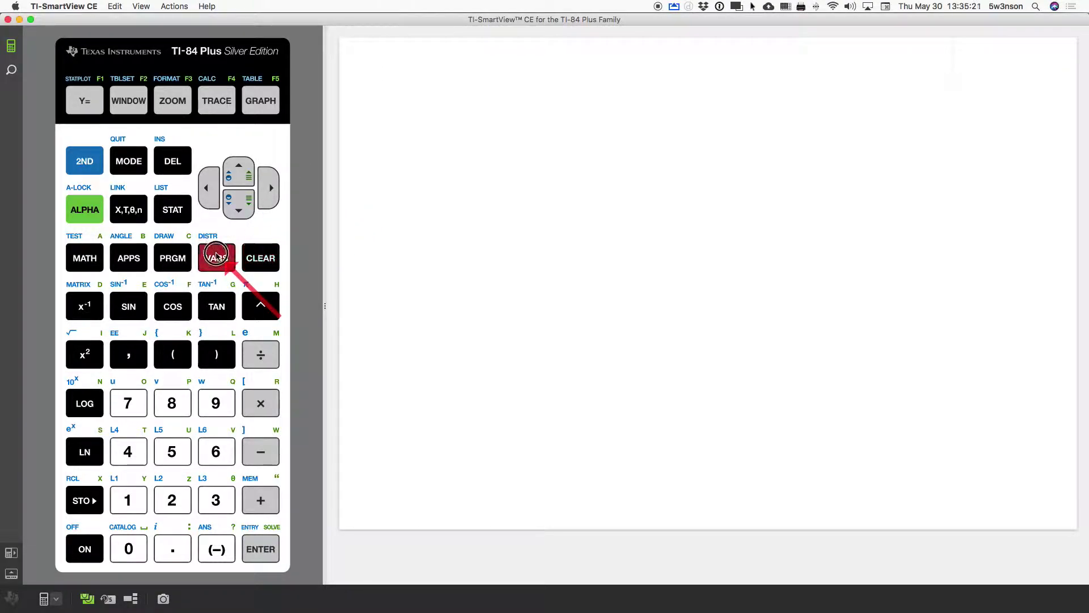
{"action": "key", "text": "Right"}
{"action": "key", "text": "Return"}
{"action": "key", "text": "Return"}
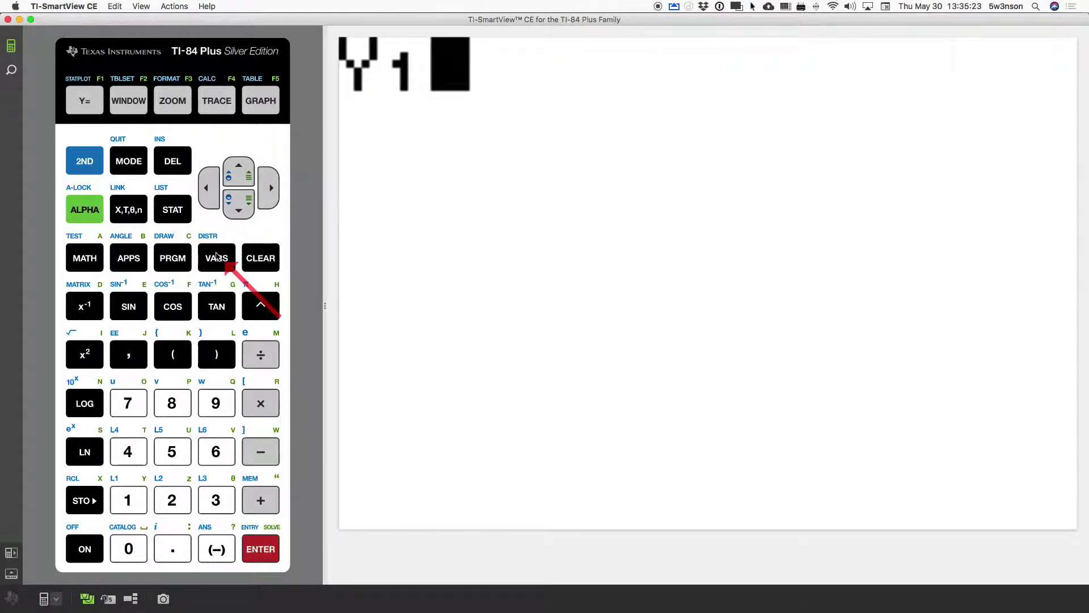
{"action": "type", "text": "("}
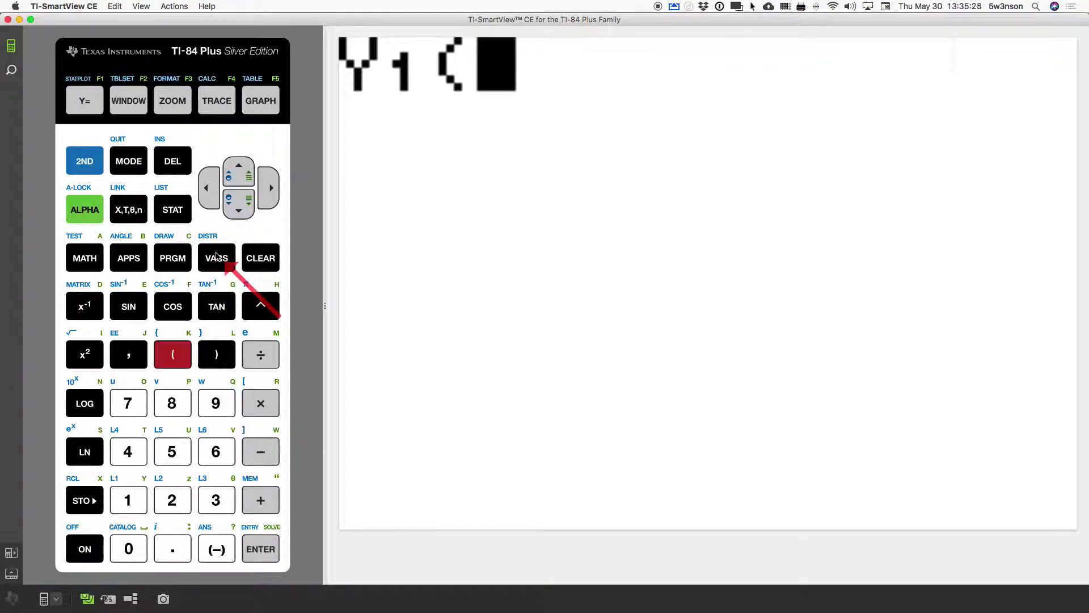
{"action": "type", "text": "0."}
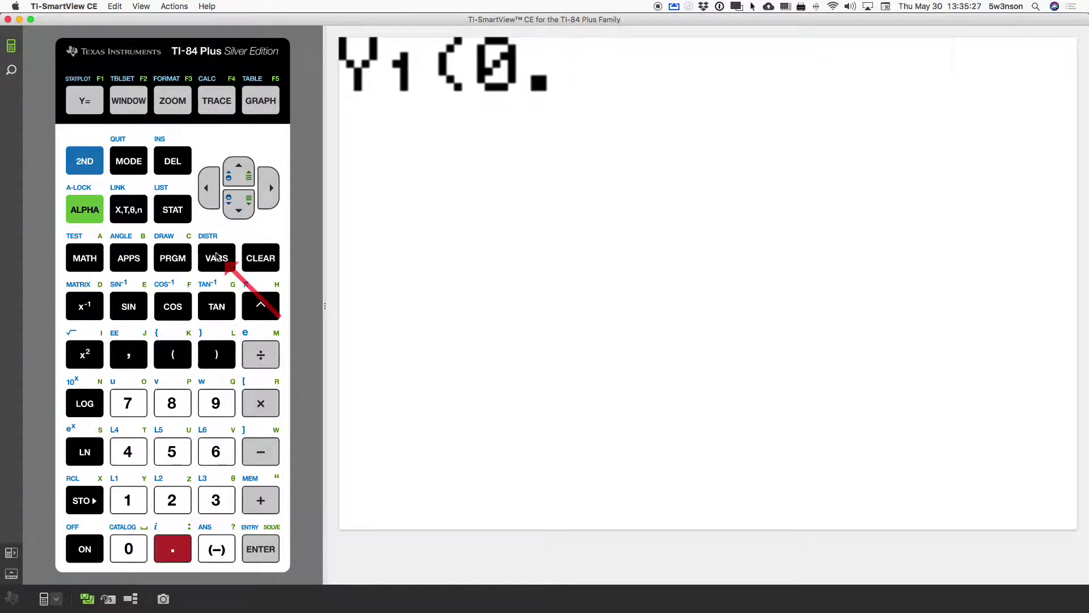
{"action": "type", "text": "354"}
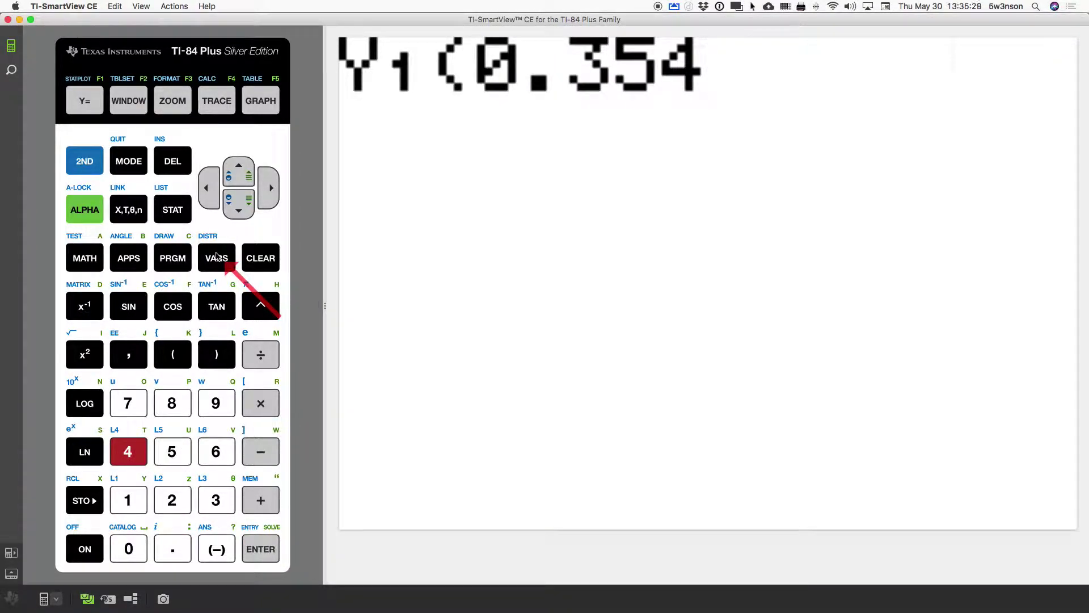
{"action": "type", "text": ")"}
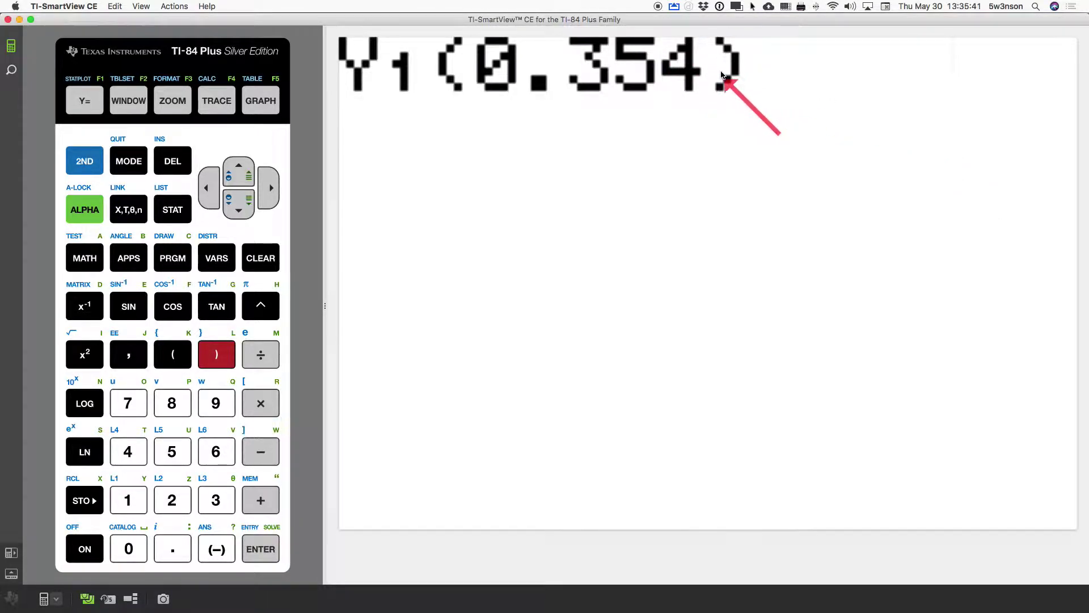
{"action": "key", "text": "Return"}
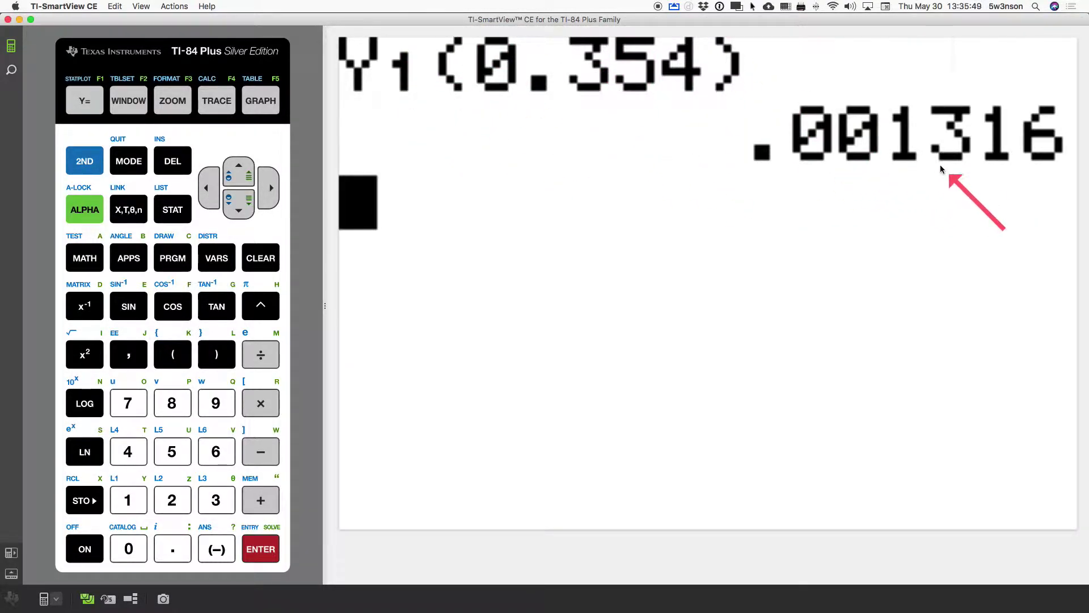
Step: Redisplay the parabola and start the CALC 2:zero calculation
{"action": "left_click", "coordinate": [264, 100]}
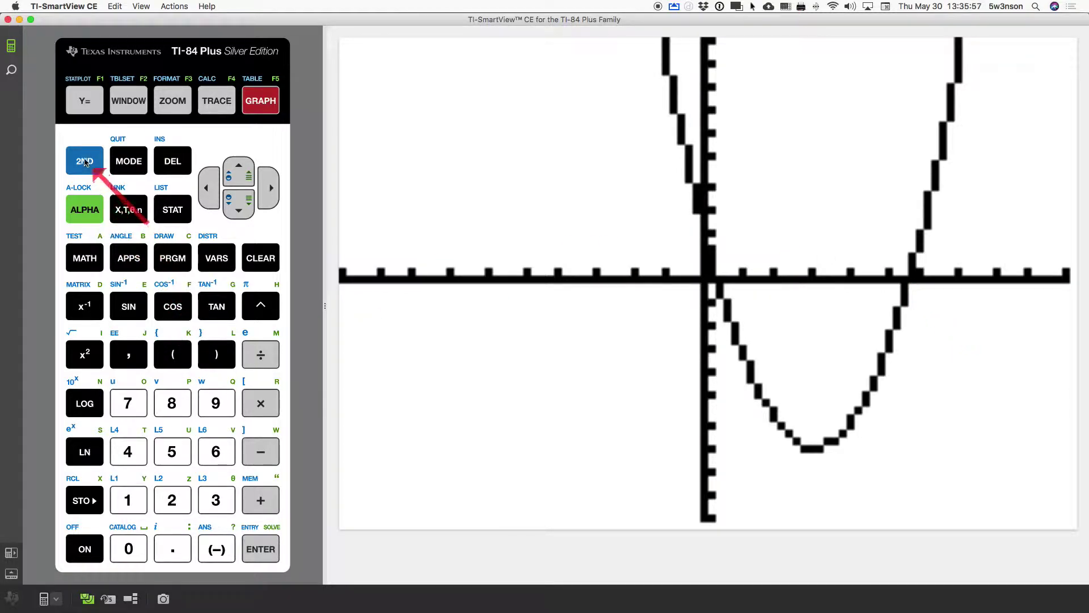
{"action": "left_click", "coordinate": [85, 163]}
{"action": "left_click", "coordinate": [216, 100]}
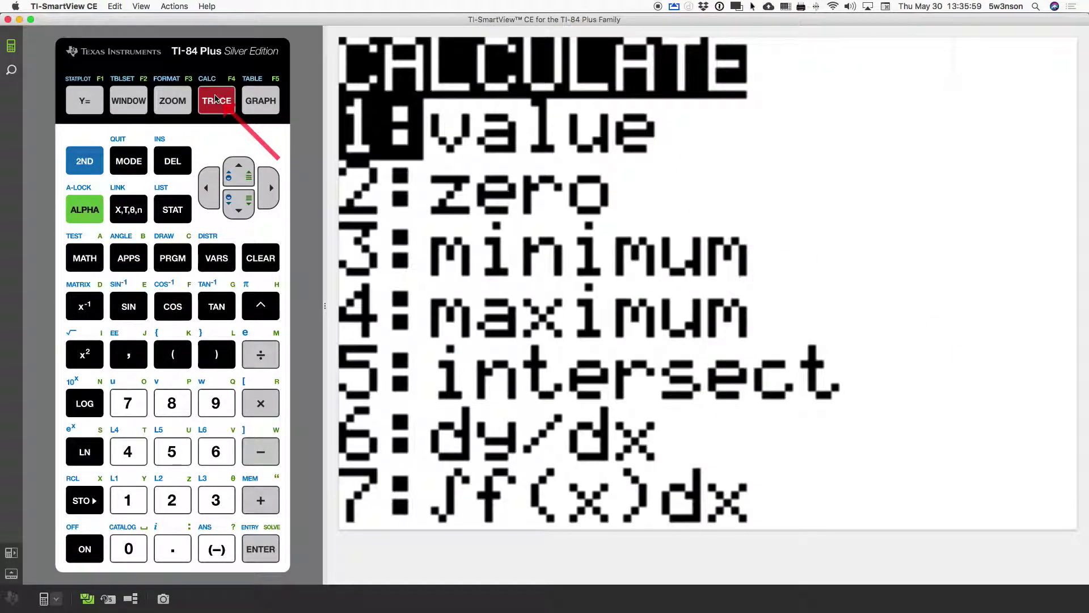
{"action": "key", "text": "2"}
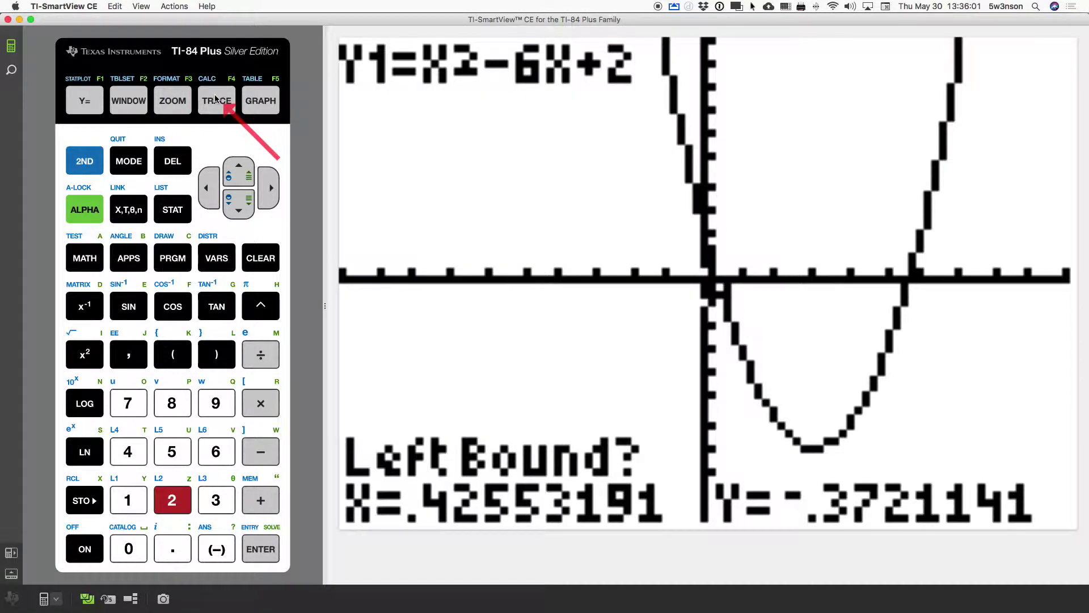
Step: Bracket the right intercept between X≈3.83 and X≈6.17, computing the zero X=5.6457513
{"action": "key", "text": "Right"}
{"action": "key", "text": "Right"}
{"action": "key", "text": "Right"}
{"action": "key", "text": "Right"}
{"action": "key", "text": "Right"}
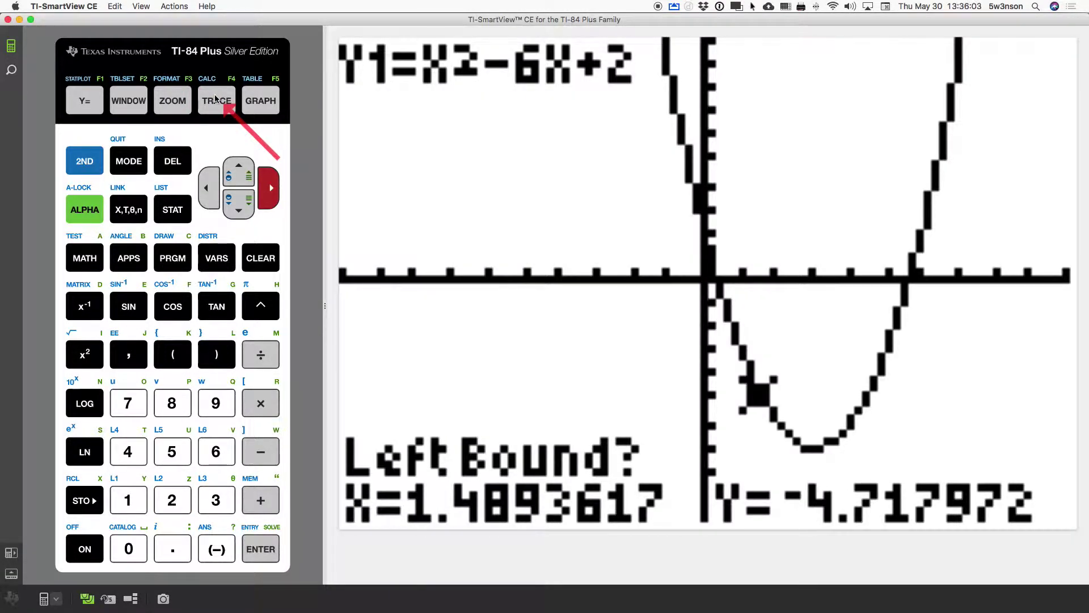
{"action": "key", "text": "Right"}
{"action": "key", "text": "Right"}
{"action": "key", "text": "Right"}
{"action": "key", "text": "Right"}
{"action": "key", "text": "Right"}
{"action": "key", "text": "Right"}
{"action": "key", "text": "Right"}
{"action": "key", "text": "Right"}
{"action": "key", "text": "Right"}
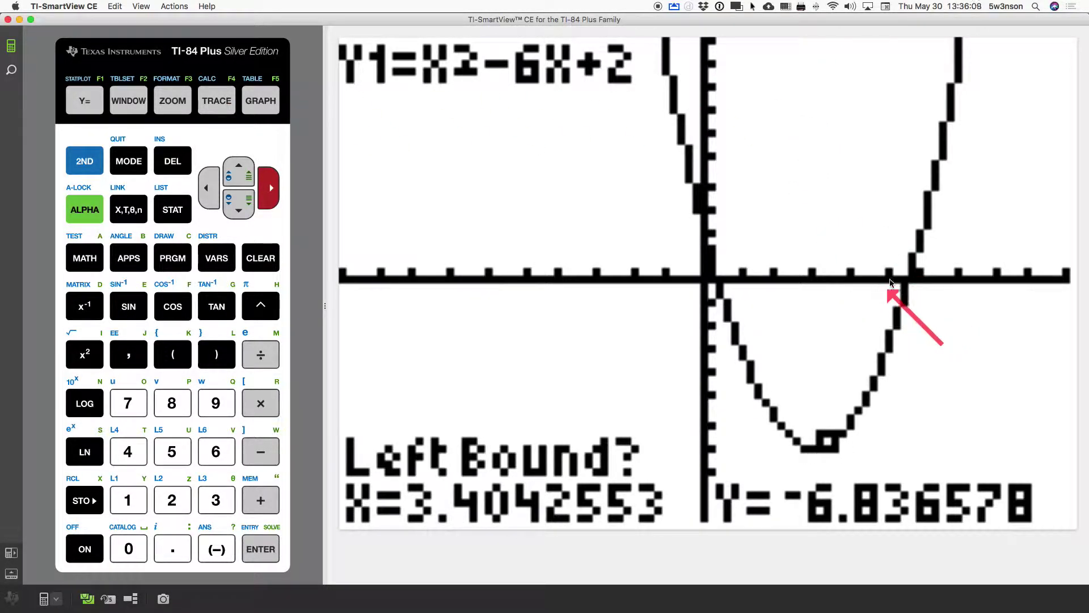
{"action": "key", "text": "Right"}
{"action": "key", "text": "Right"}
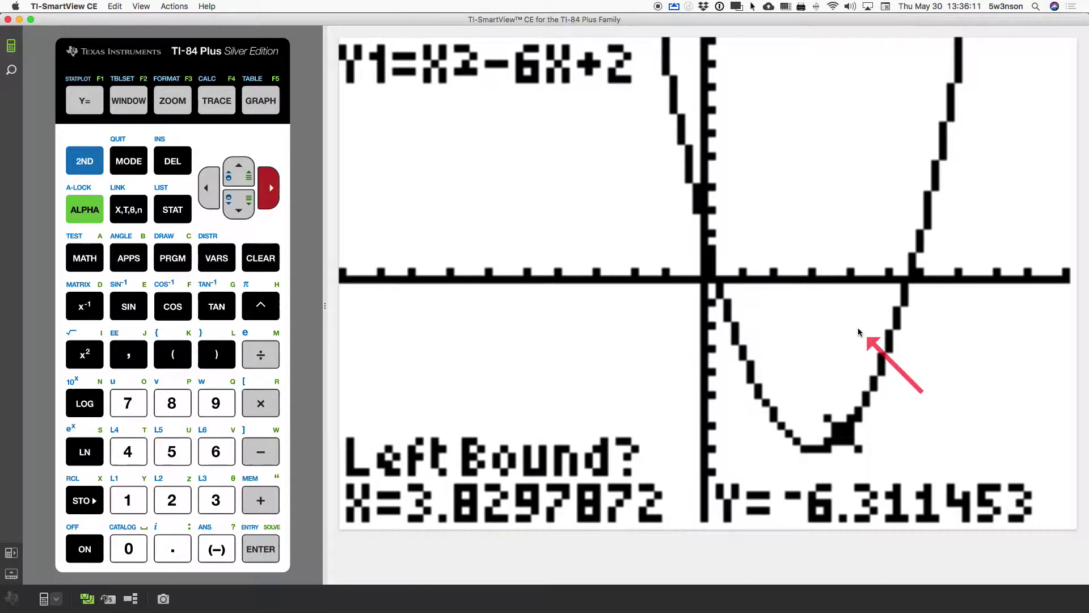
{"action": "key", "text": "Return"}
{"action": "key", "text": "Right"}
{"action": "key", "text": "Right"}
{"action": "key", "text": "Right"}
{"action": "key", "text": "Right"}
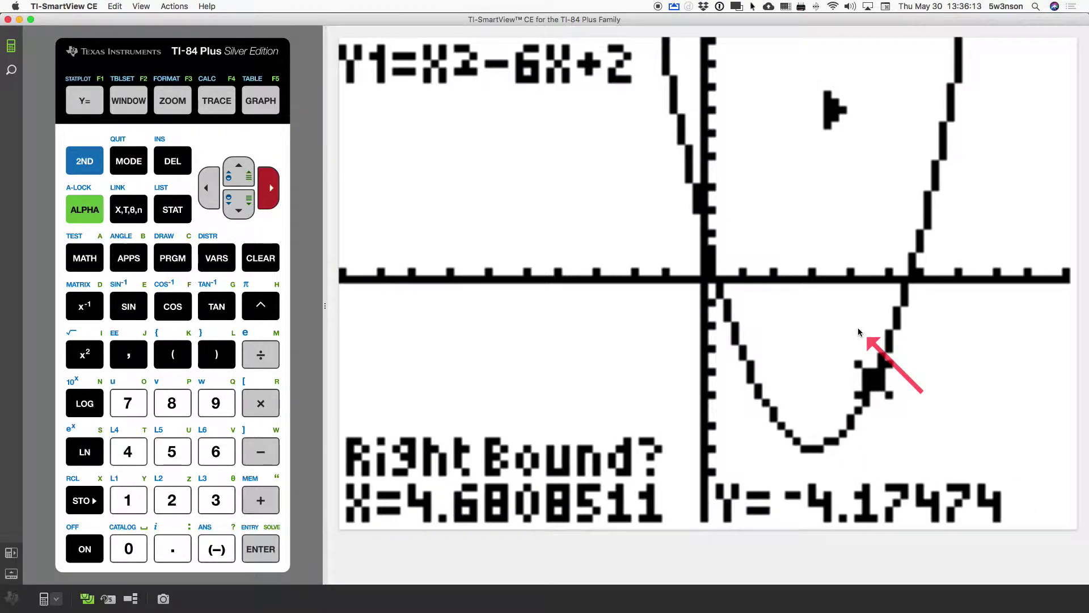
{"action": "key", "text": "Right"}
{"action": "key", "text": "Right"}
{"action": "key", "text": "Right"}
{"action": "key", "text": "Right"}
{"action": "key", "text": "Right"}
{"action": "key", "text": "Right"}
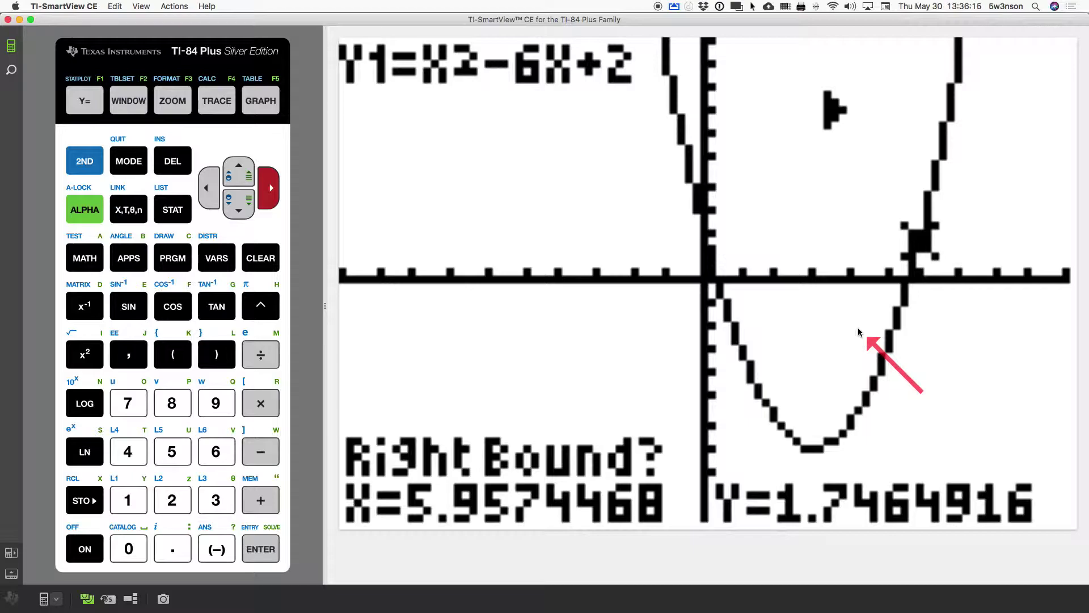
{"action": "key", "text": "Right"}
{"action": "key", "text": "Return"}
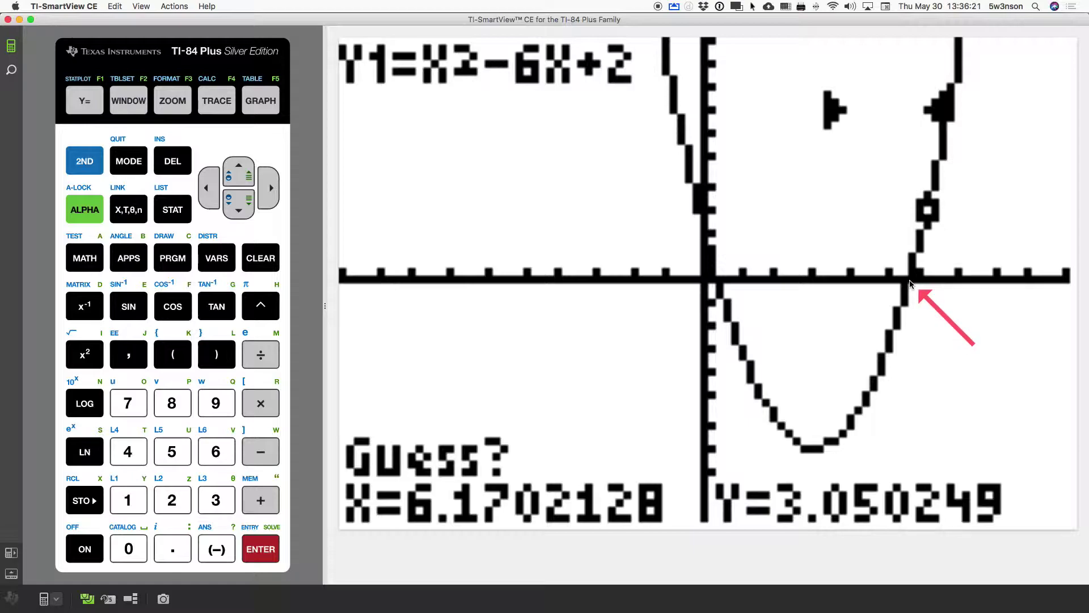
{"action": "key", "text": "Return"}
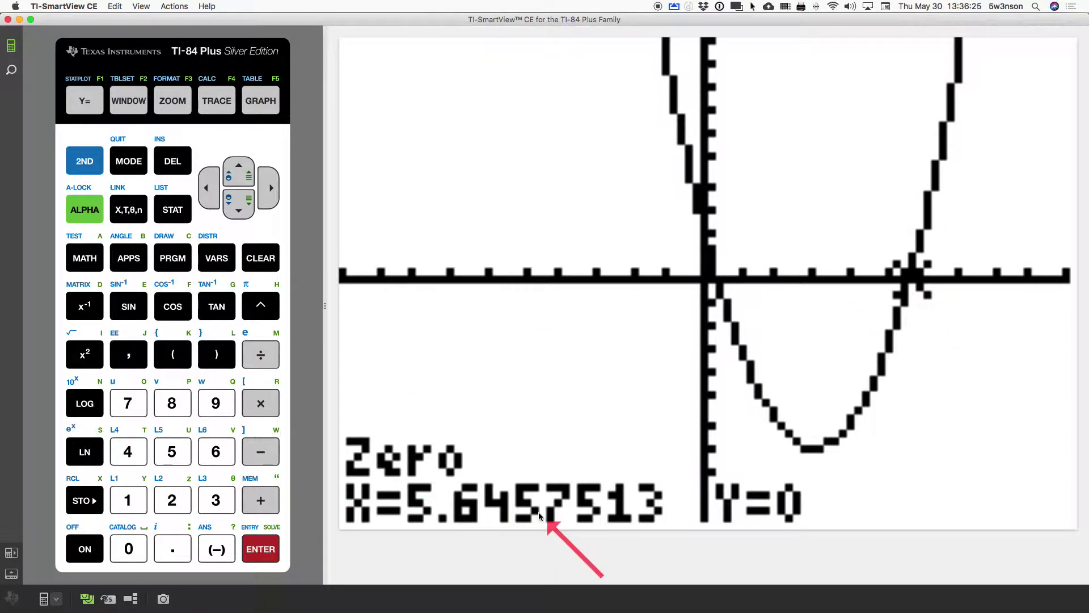
{"action": "key", "text": "super+Tab"}
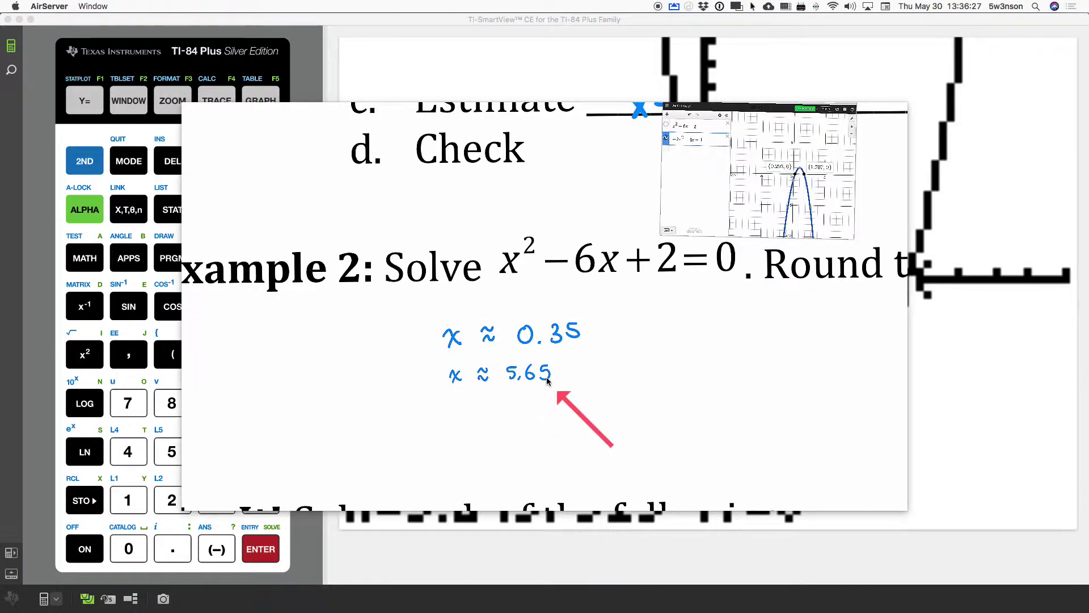
Step: Bring TI-SmartView CE back in front of the handwritten notes
{"action": "key", "text": "super+Tab"}
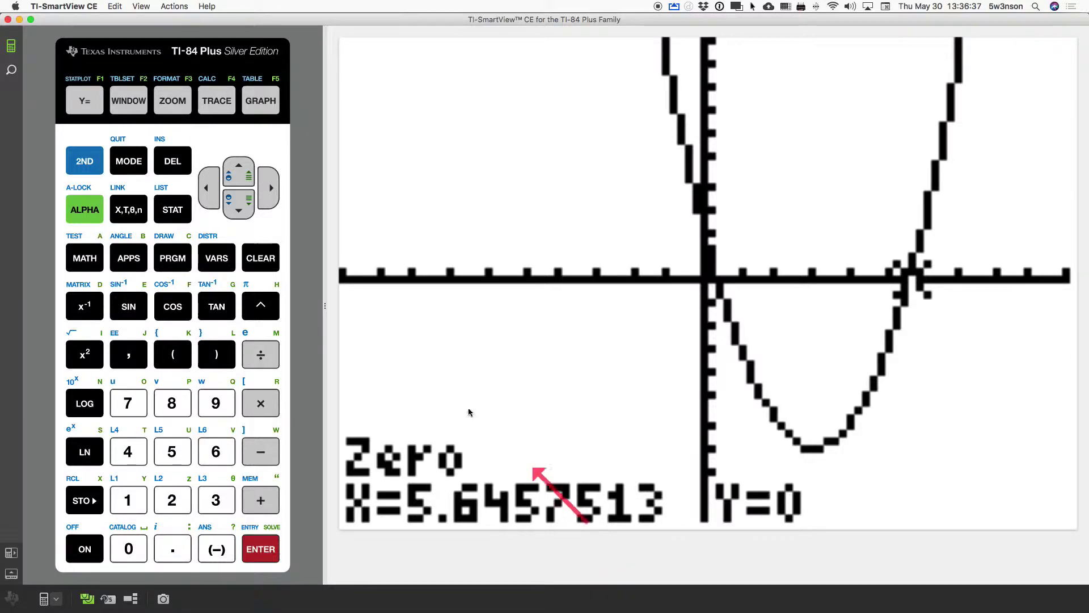
Step: Evaluate Y1(5.645) on the home screen, getting -.003975, then redisplay the parabola graph
{"action": "left_click", "coordinate": [84, 160]}
{"action": "left_click", "coordinate": [129, 161]}
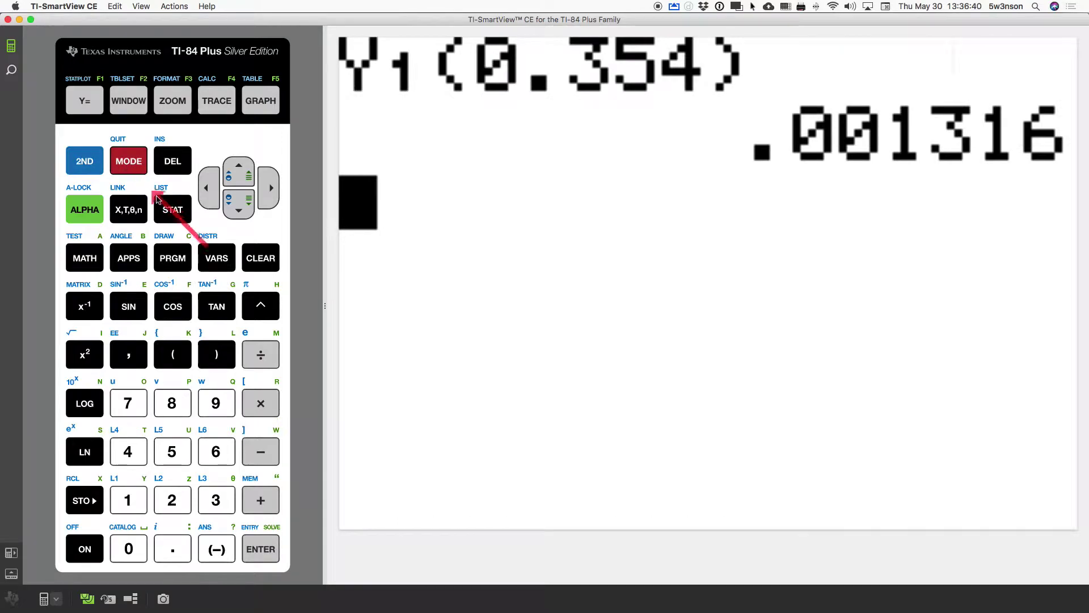
{"action": "left_click", "coordinate": [216, 258]}
{"action": "key", "text": "Right"}
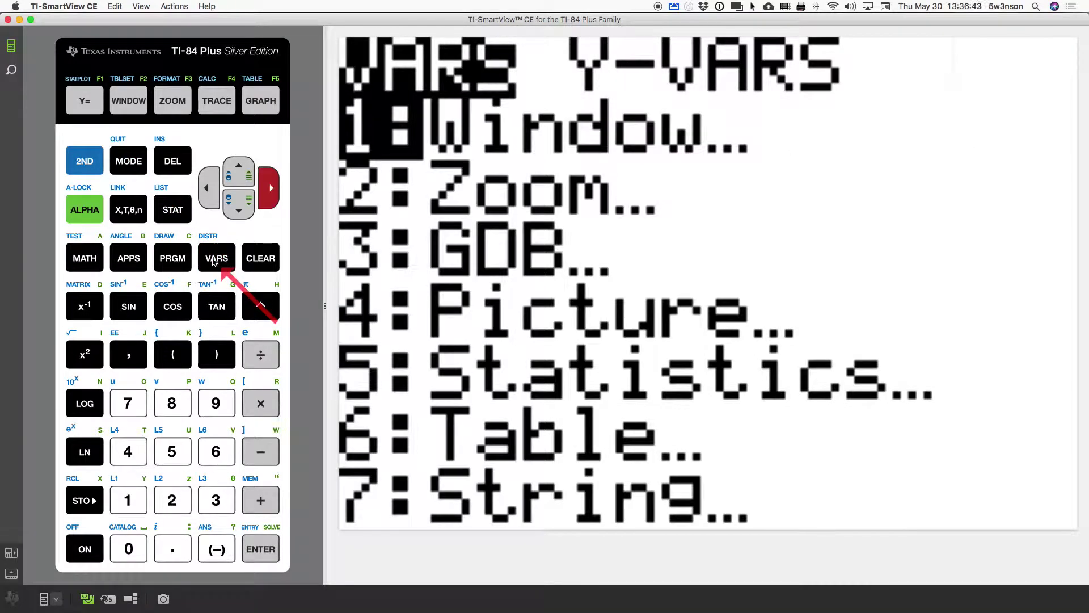
{"action": "key", "text": "Return"}
{"action": "key", "text": "Return"}
{"action": "type", "text": "("}
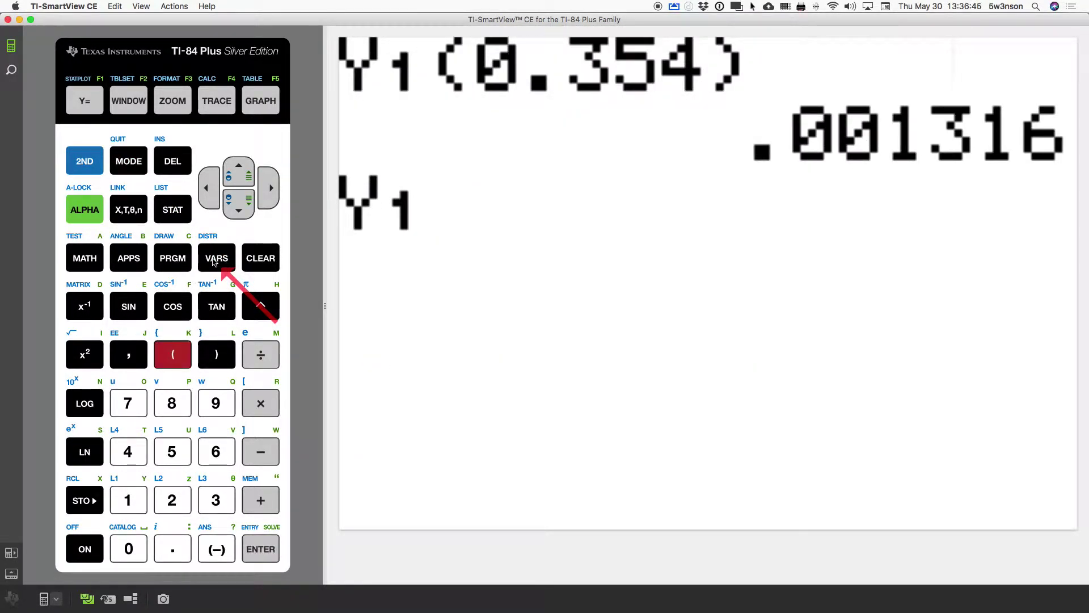
{"action": "type", "text": "5"}
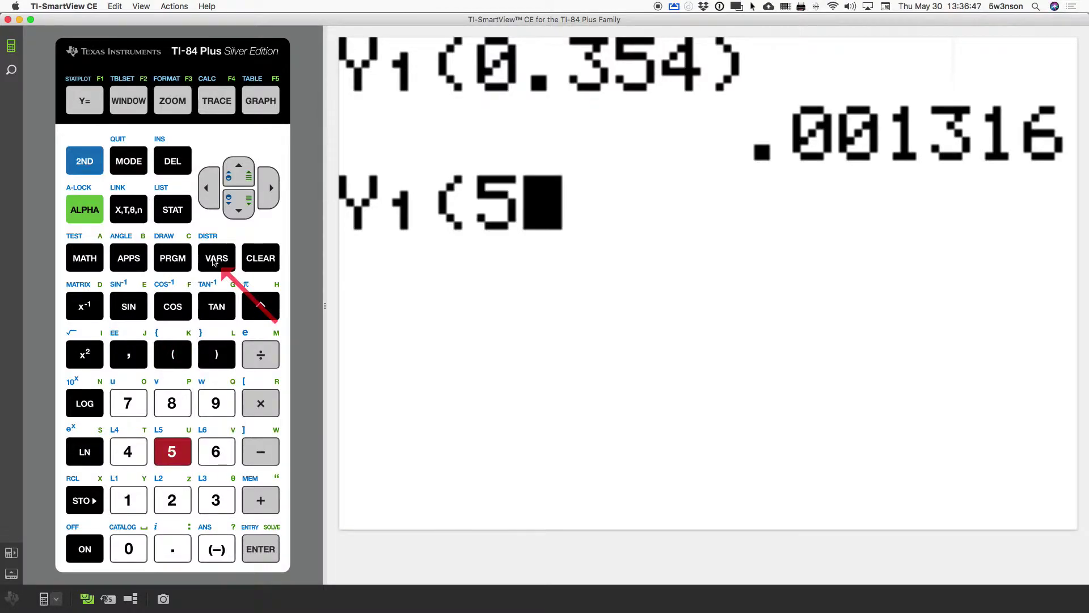
{"action": "type", "text": "."}
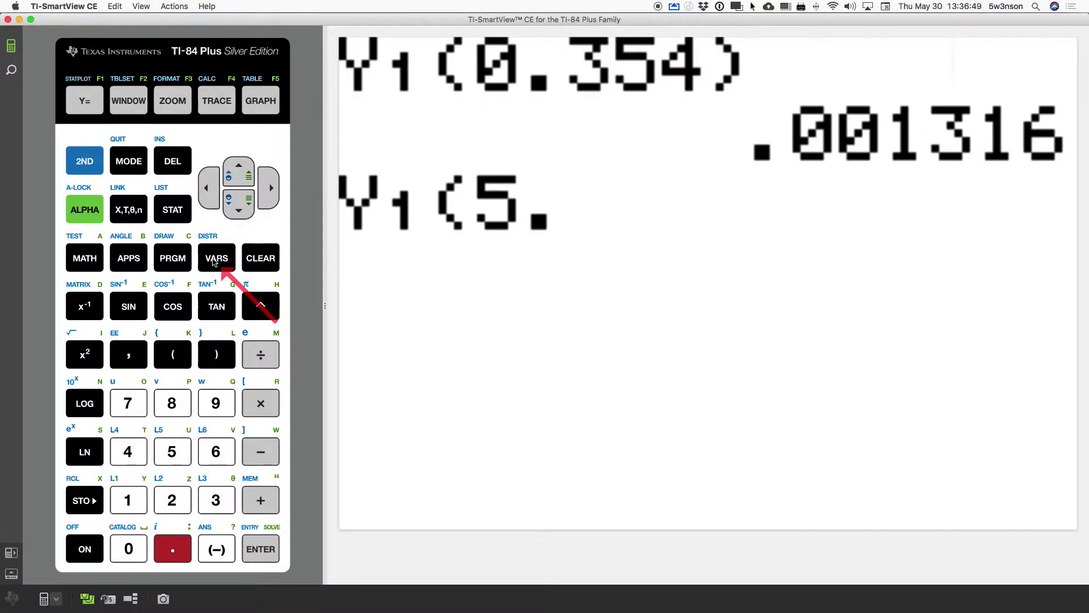
{"action": "type", "text": "6"}
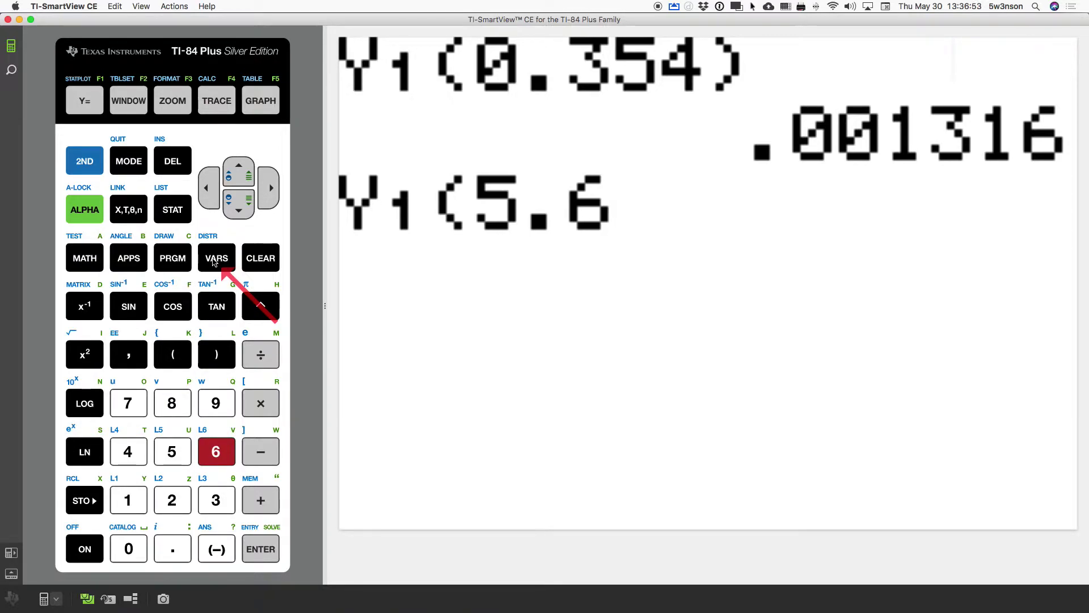
{"action": "type", "text": "4"}
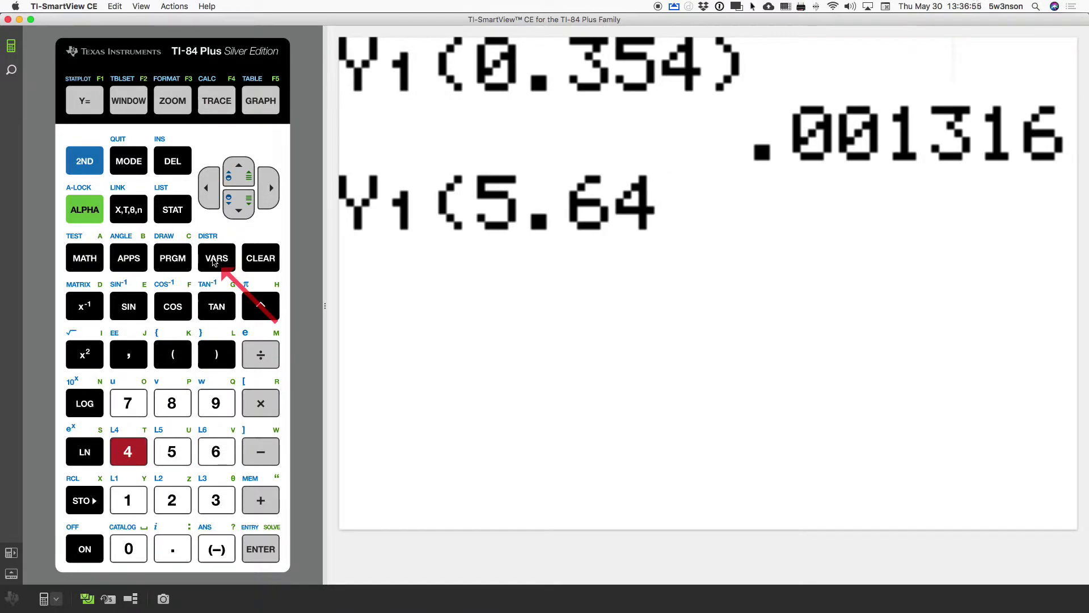
{"action": "type", "text": "5)"}
{"action": "key", "text": "Return"}
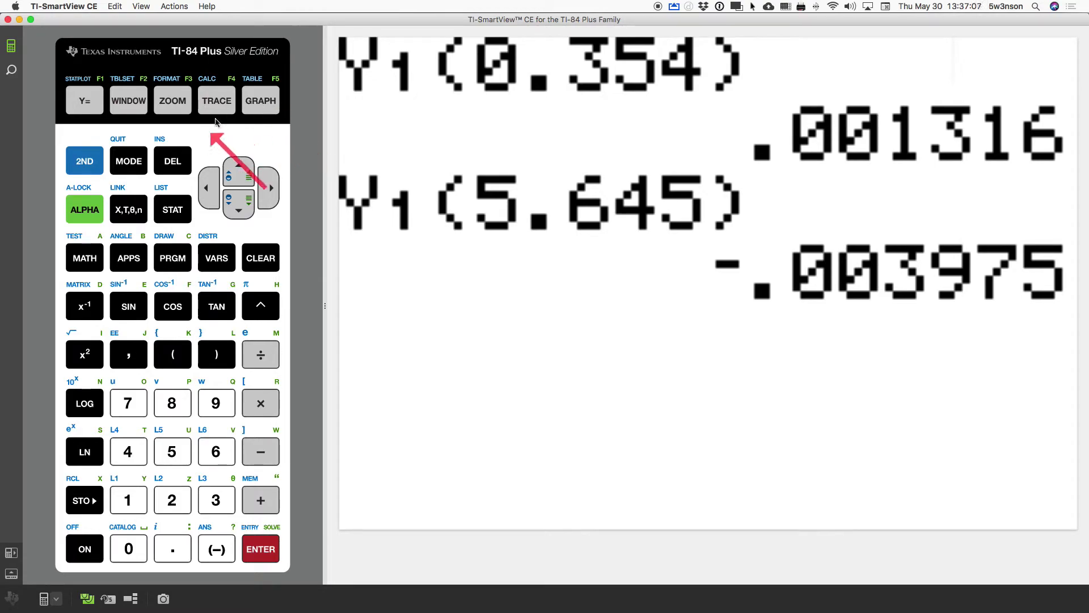
{"action": "left_click", "coordinate": [262, 100]}
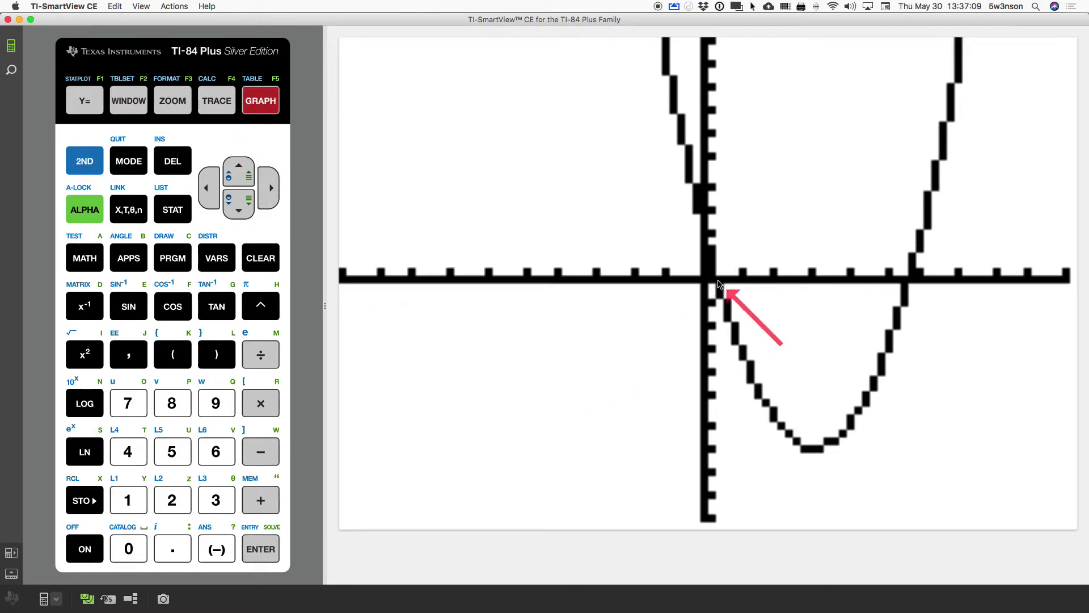